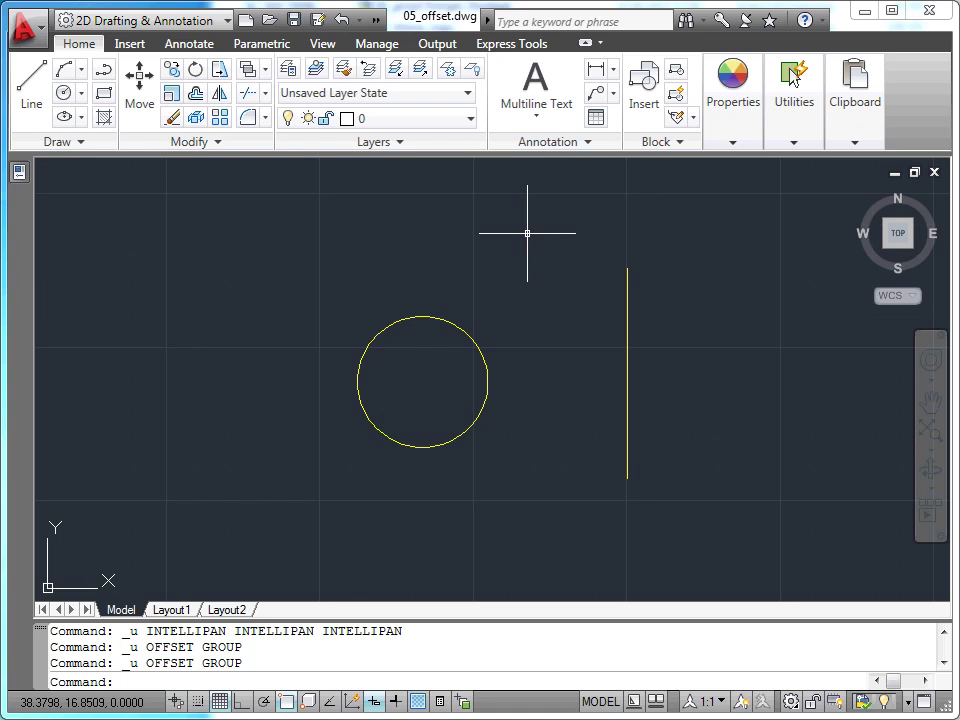
Offset the yellow vertical line 0.75 units to both its right and left.
{"action": "left_click", "coordinate": [196, 97]}
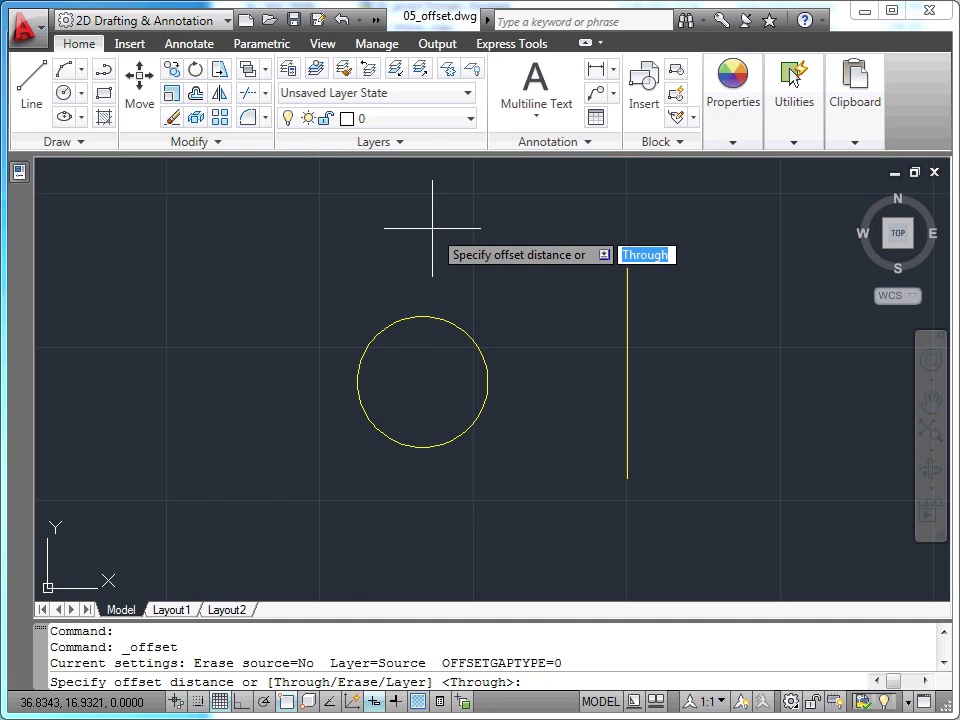
{"action": "type", "text": "0.75"}
{"action": "key", "text": "Return"}
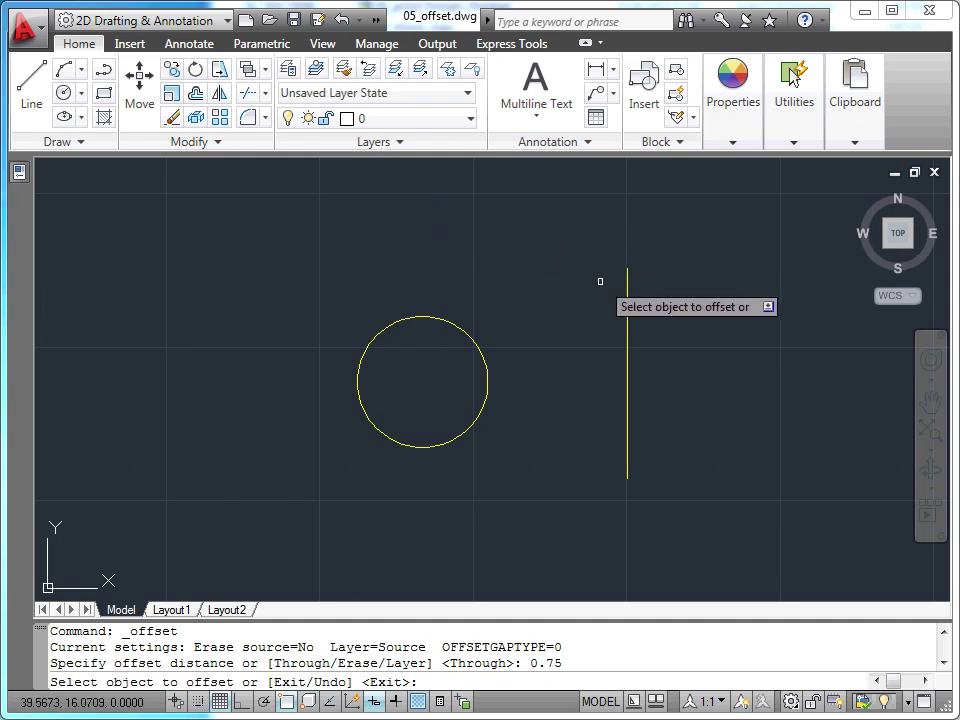
{"action": "left_click", "coordinate": [626, 315]}
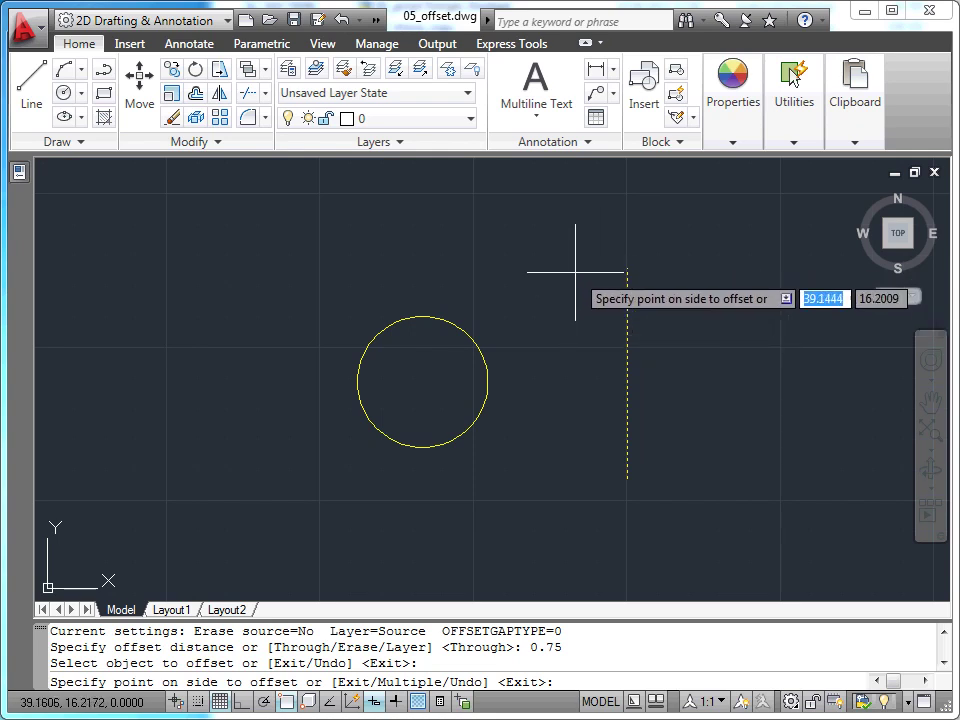
{"action": "left_click", "coordinate": [687, 317]}
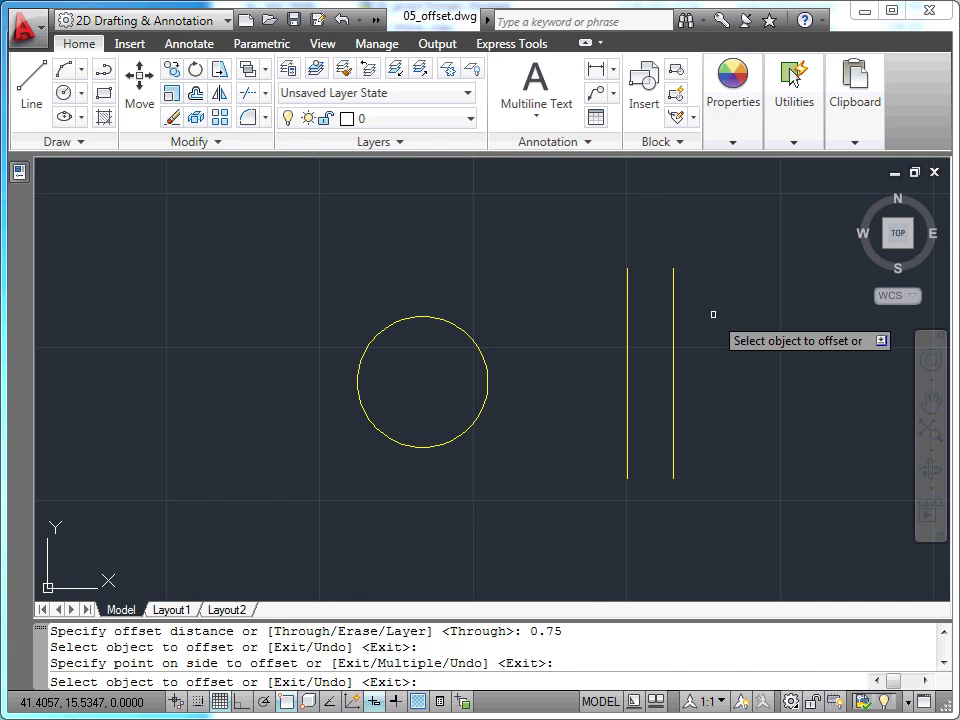
{"action": "left_click", "coordinate": [627, 307]}
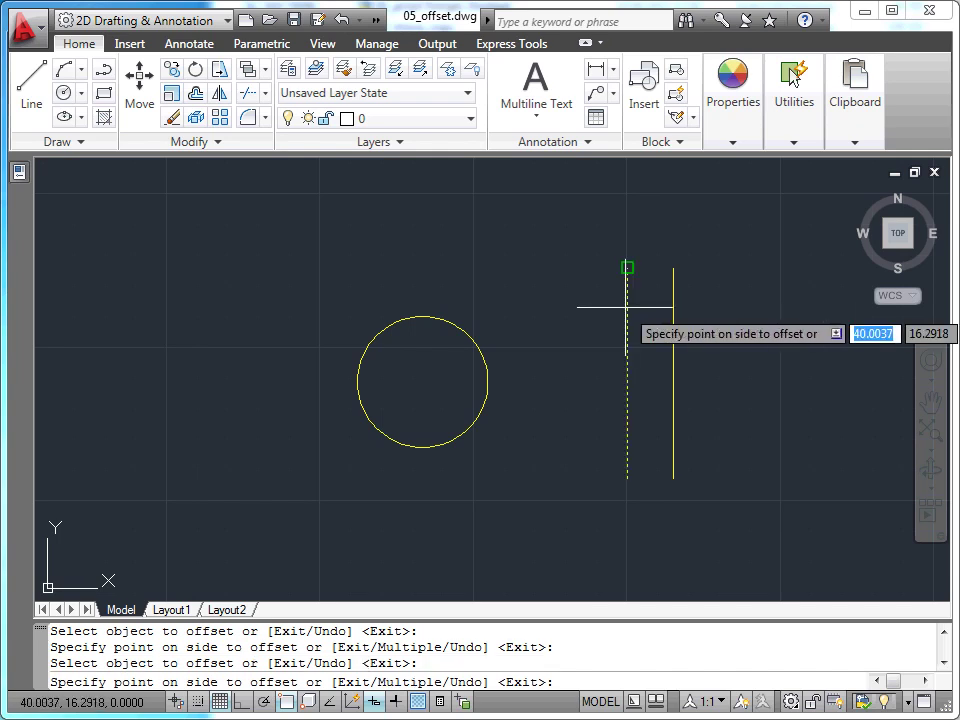
{"action": "left_click", "coordinate": [581, 318]}
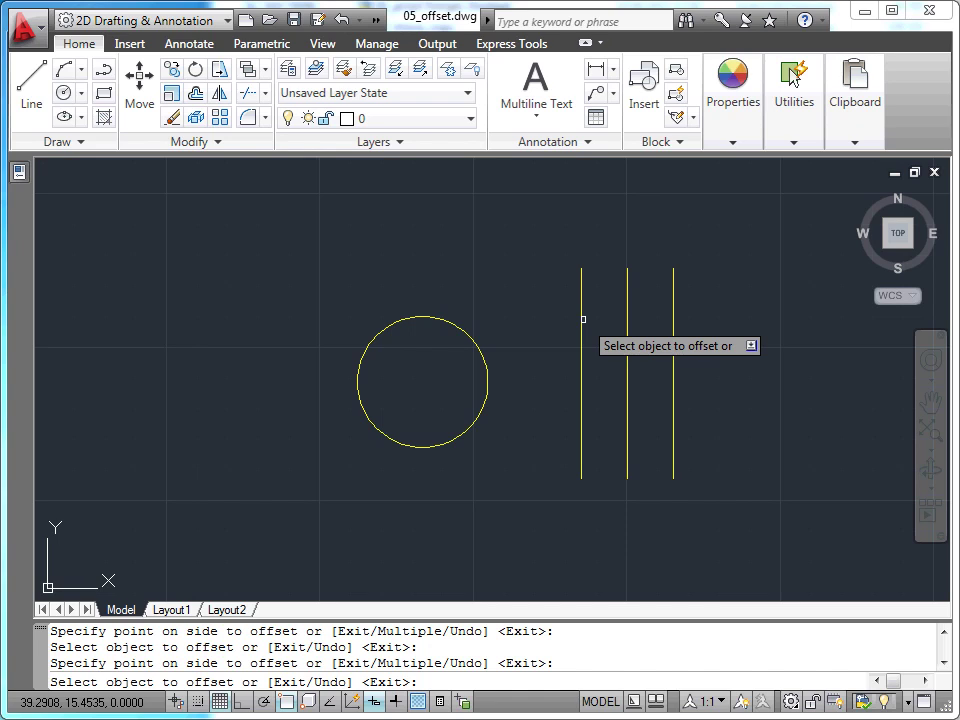
{"action": "key", "text": "Escape"}
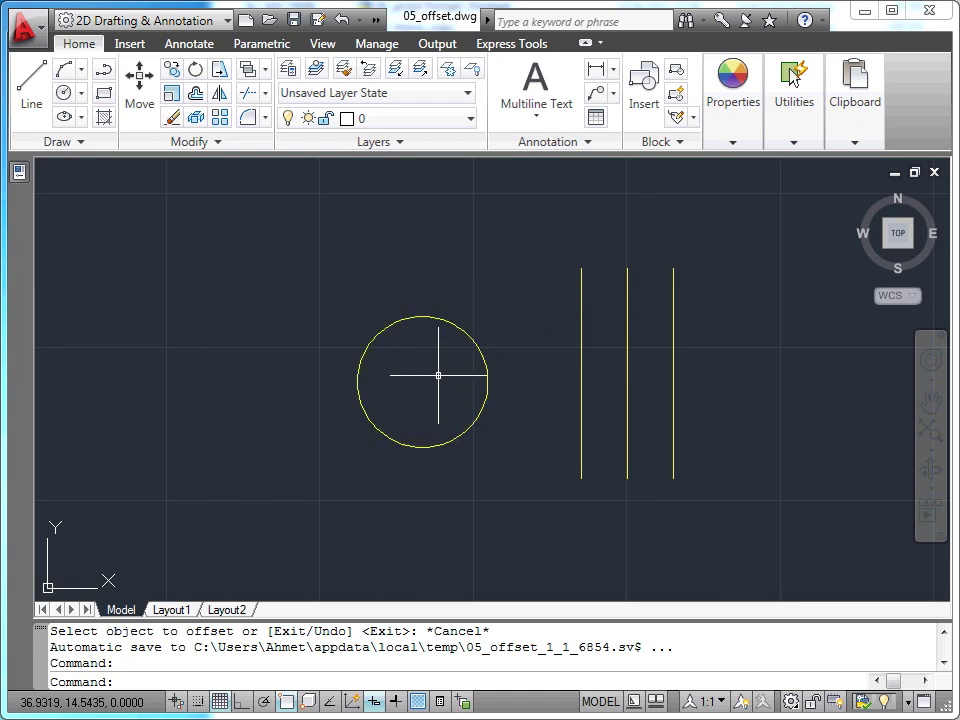
Offset the yellow circle 0.25 units inward to make a concentric inner circle.
{"action": "left_click", "coordinate": [221, 118]}
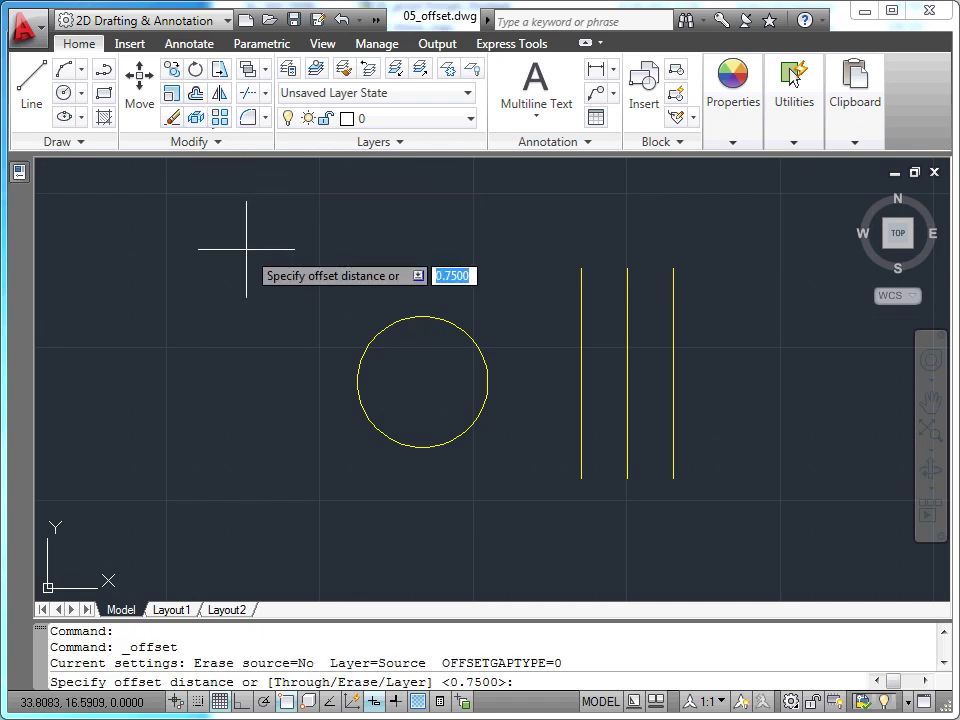
{"action": "type", "text": "0.25"}
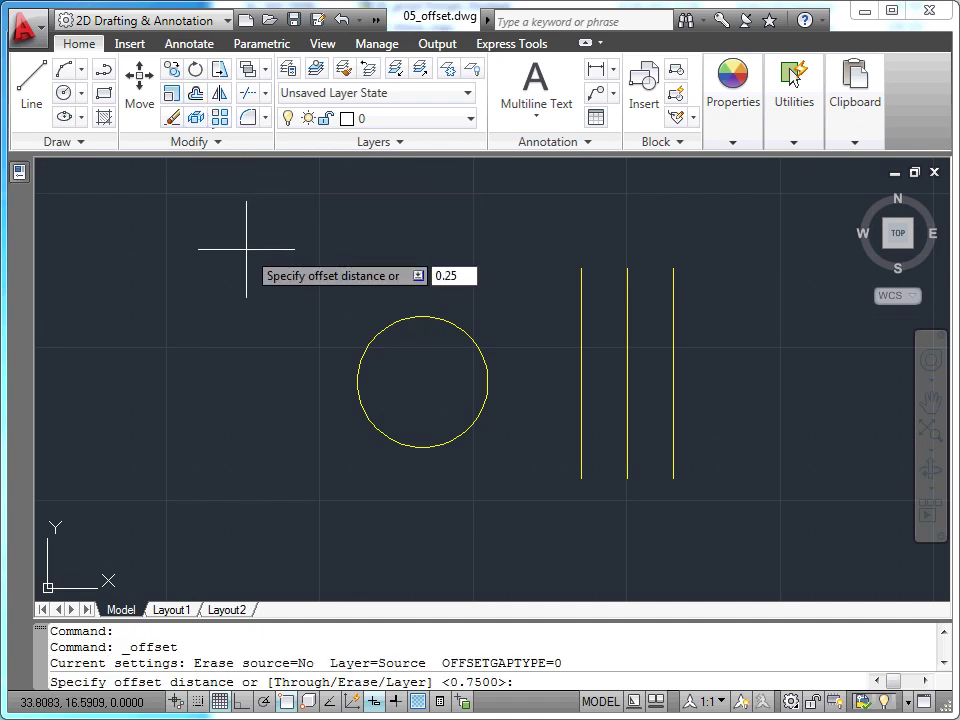
{"action": "key", "text": "Return"}
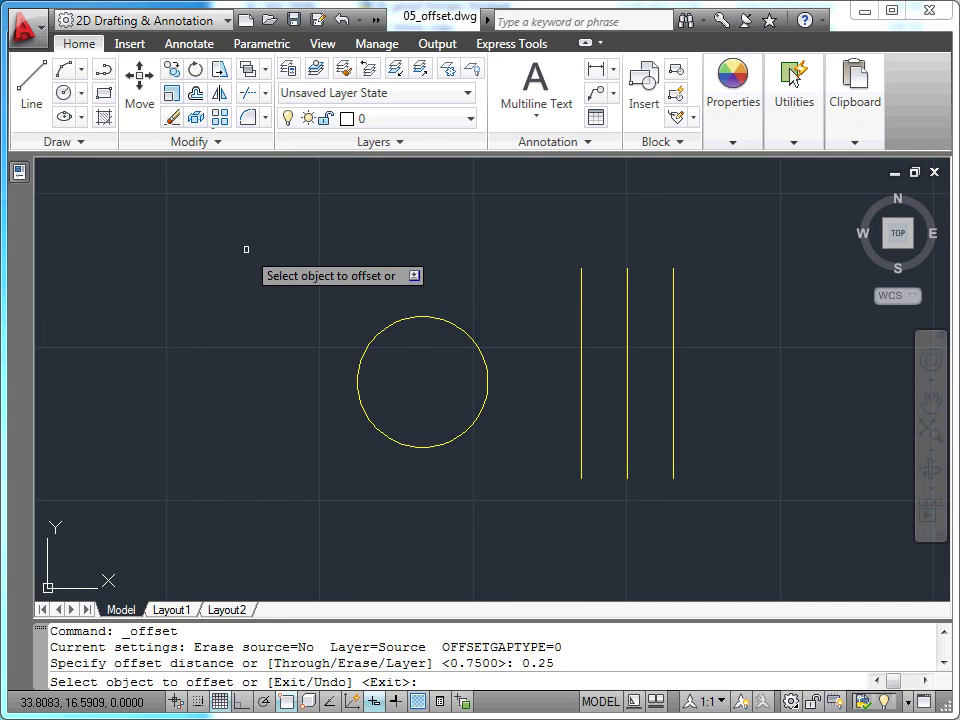
{"action": "left_click", "coordinate": [426, 318]}
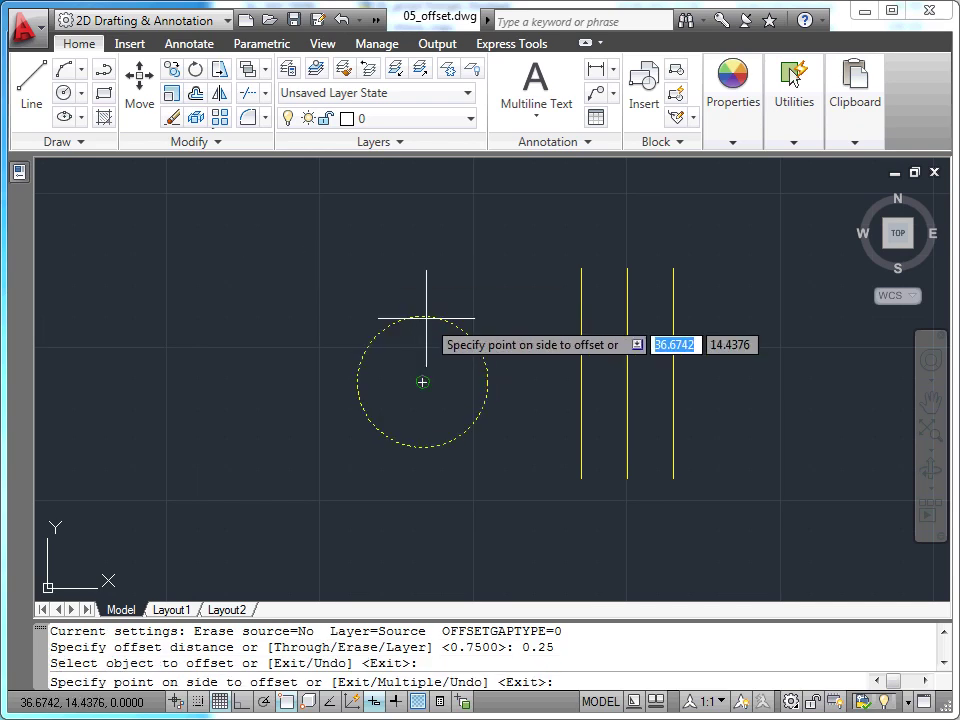
{"action": "left_click", "coordinate": [434, 344]}
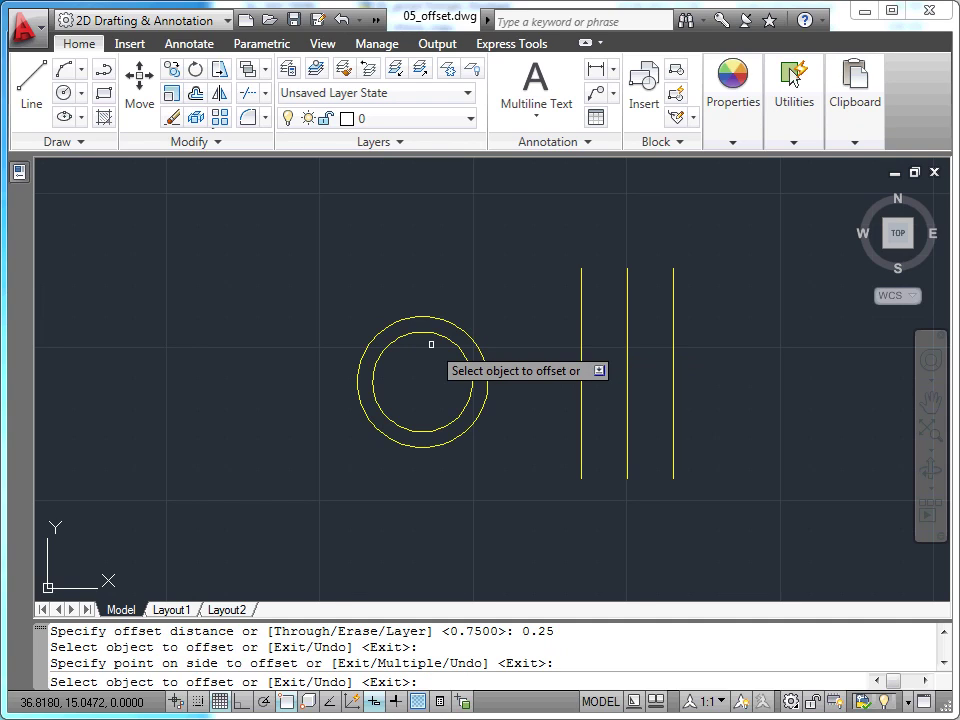
{"action": "key", "text": "Escape"}
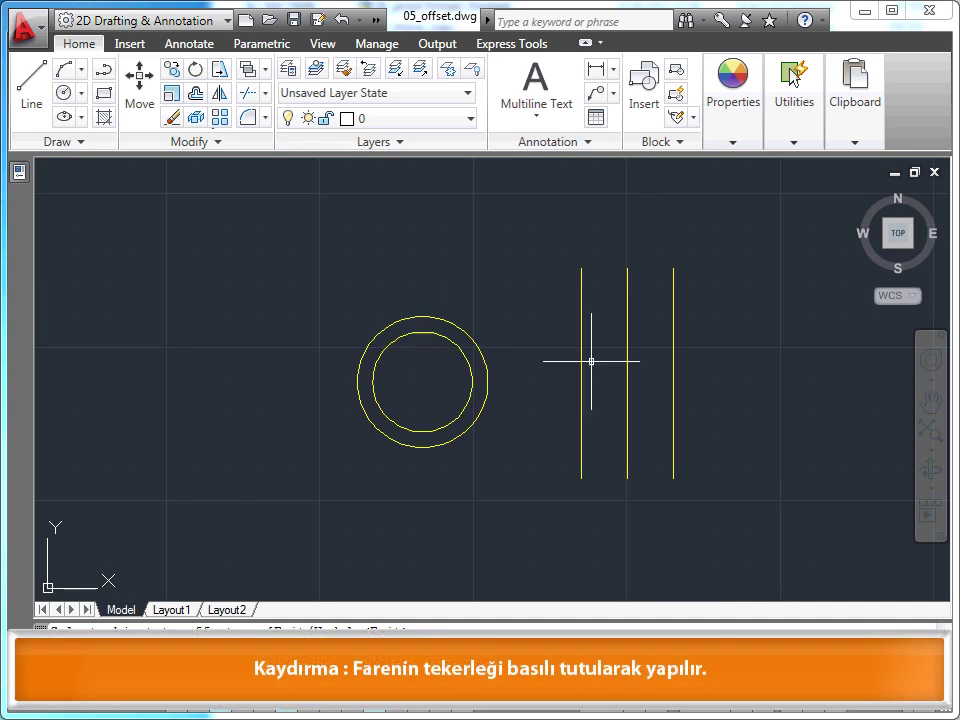
Pan to the dimensioned square and offset its bottom and left edges 0.75 inward.
{"action": "middle_click_drag", "start_coordinate": [752, 368], "coordinate": [422, 376]}
{"action": "mouse_move", "coordinate": [671, 388]}
{"action": "middle_mouse_down"}
{"action": "mouse_move", "coordinate": [499, 394]}
{"action": "mouse_move", "coordinate": [234, 375]}
{"action": "middle_mouse_up"}
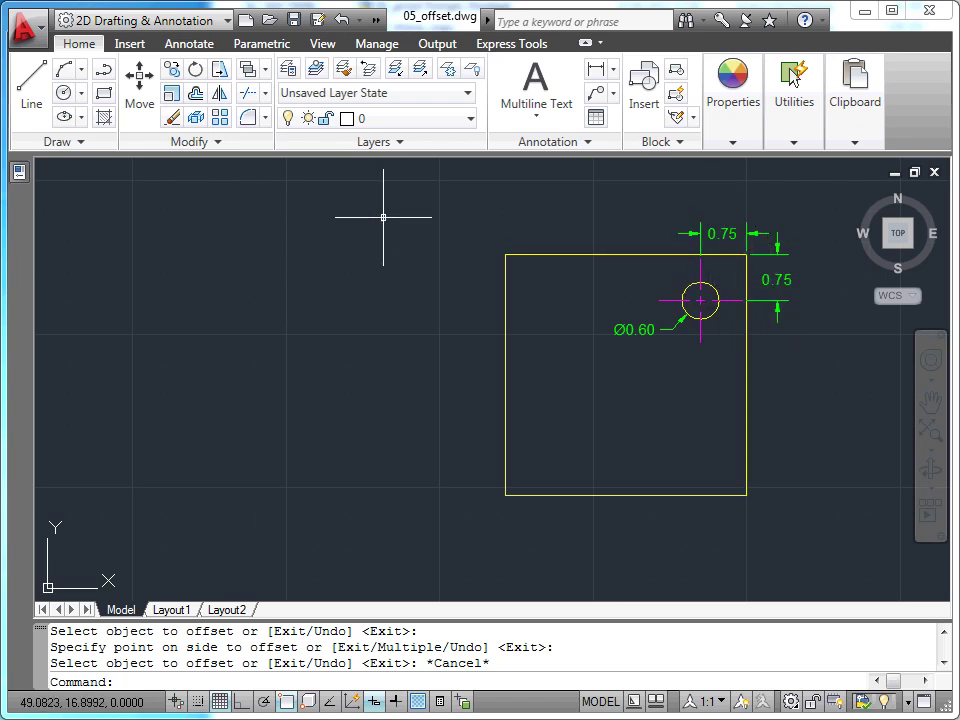
{"action": "left_click", "coordinate": [196, 94]}
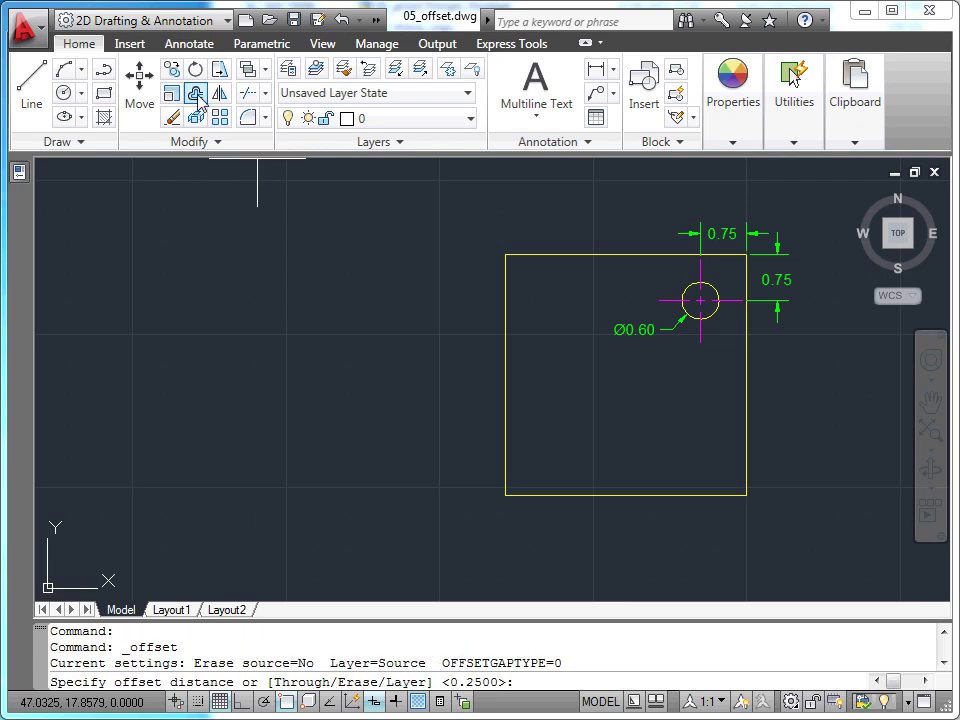
{"action": "type", "text": "0.75"}
{"action": "key", "text": "Return"}
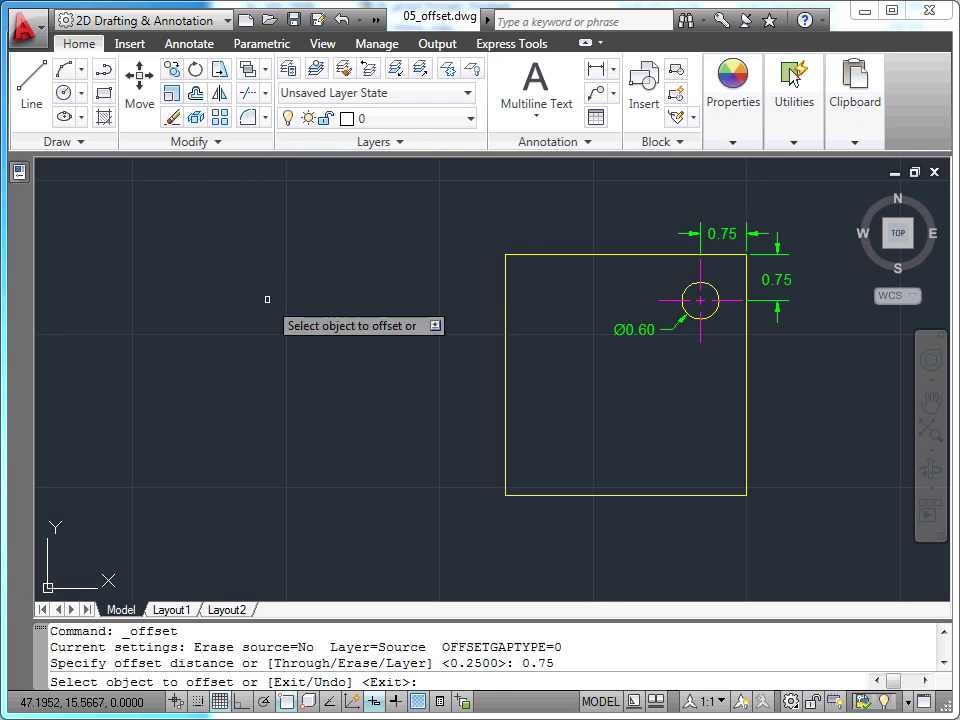
{"action": "left_click", "coordinate": [617, 494]}
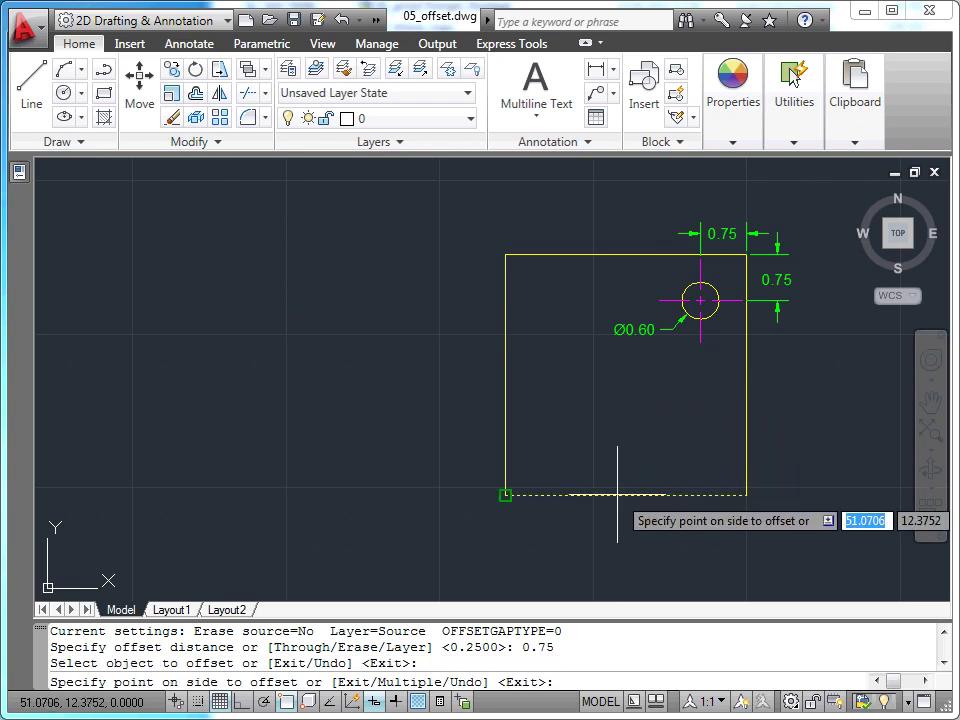
{"action": "left_click", "coordinate": [617, 460]}
{"action": "left_click", "coordinate": [506, 407]}
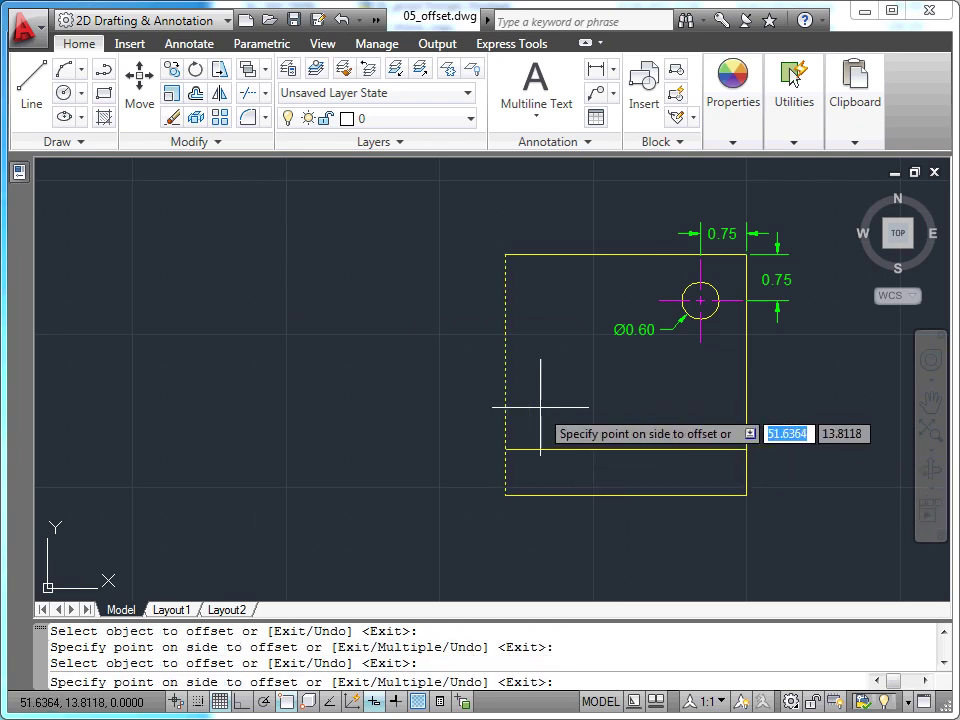
{"action": "left_click", "coordinate": [540, 407]}
{"action": "key", "text": "Escape"}
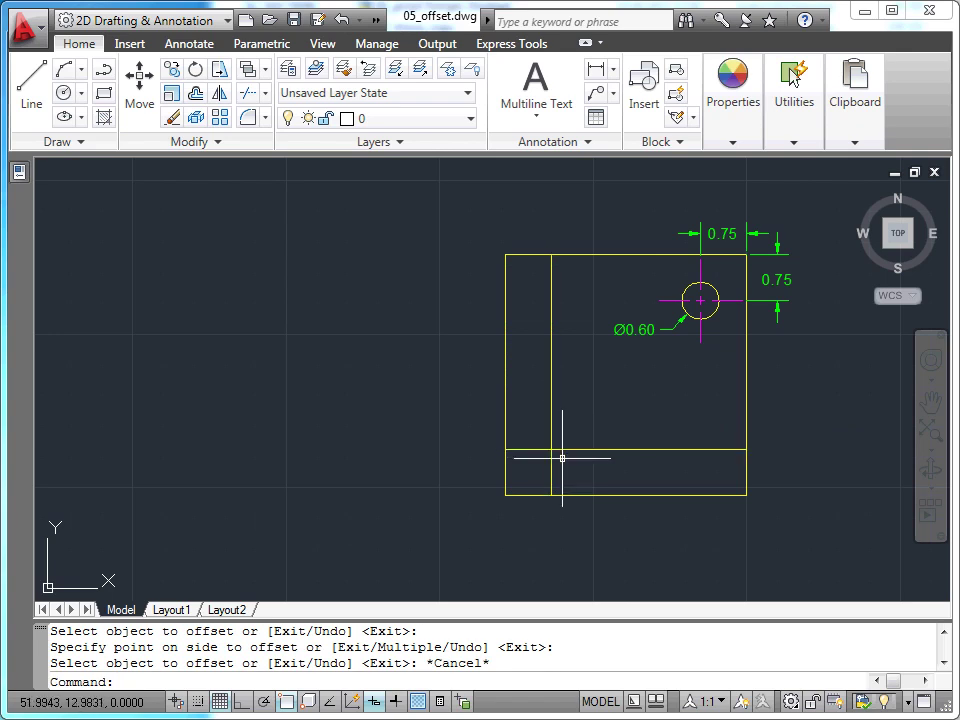
Draw a 0.6-diameter circle snapped to the intersection of the two guide lines.
{"action": "left_click", "coordinate": [63, 95]}
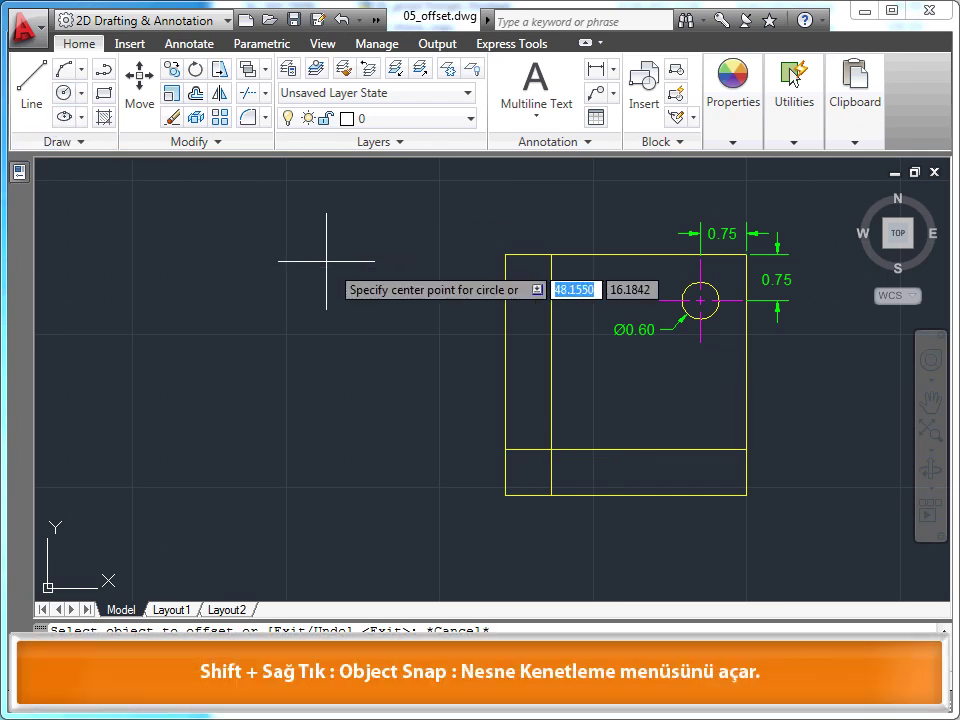
{"action": "right_click", "coordinate": [388, 322], "text": "shift"}
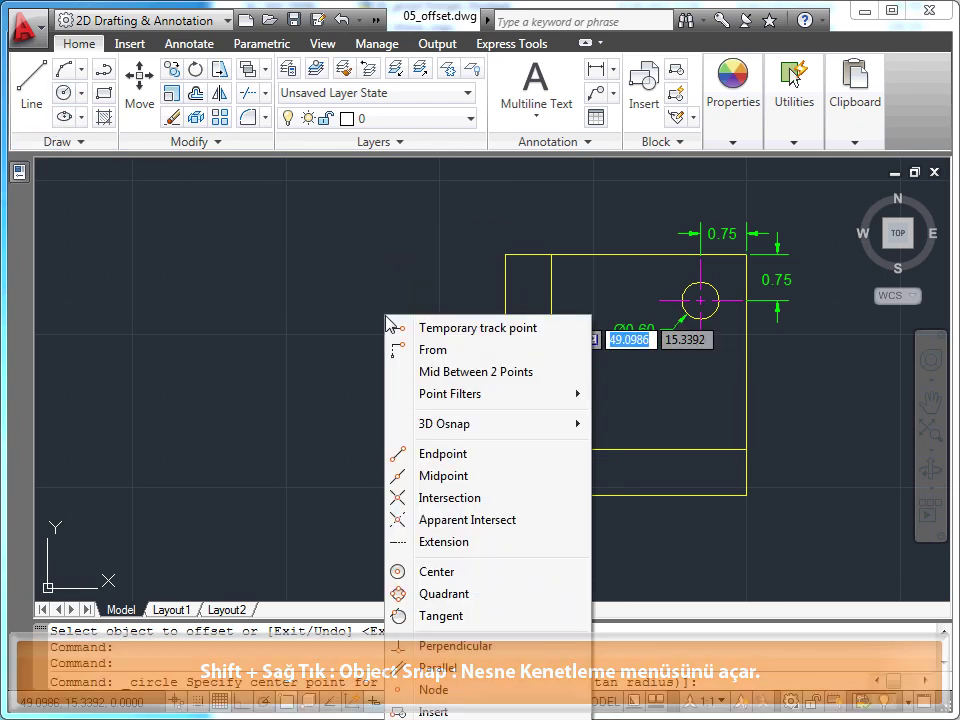
{"action": "left_click", "coordinate": [463, 498]}
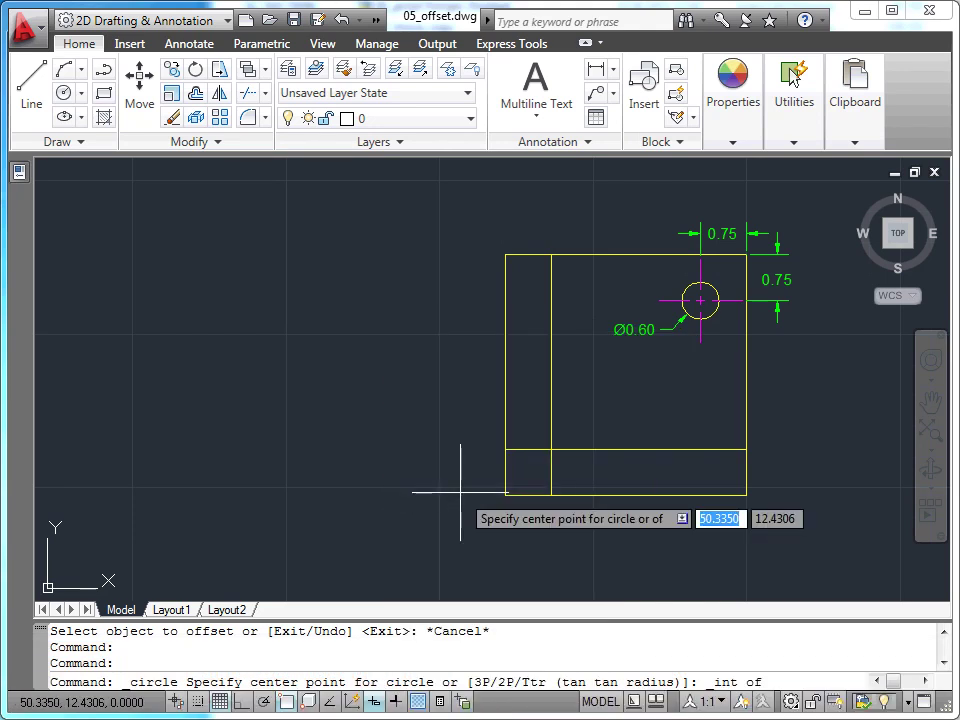
{"action": "left_click", "coordinate": [505, 450]}
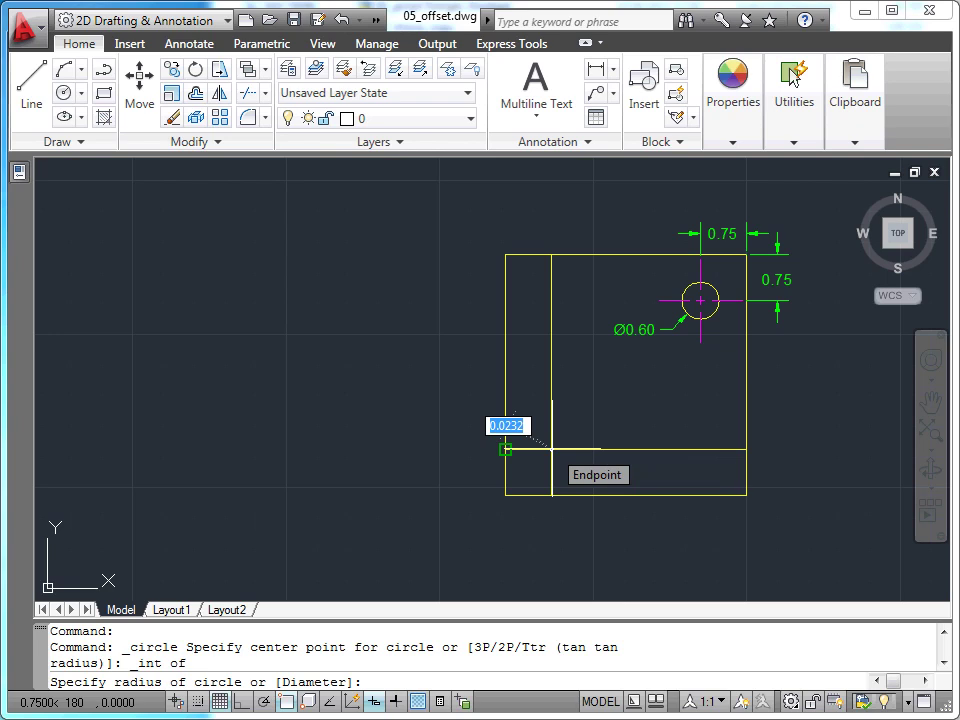
{"action": "right_click", "coordinate": [551, 449]}
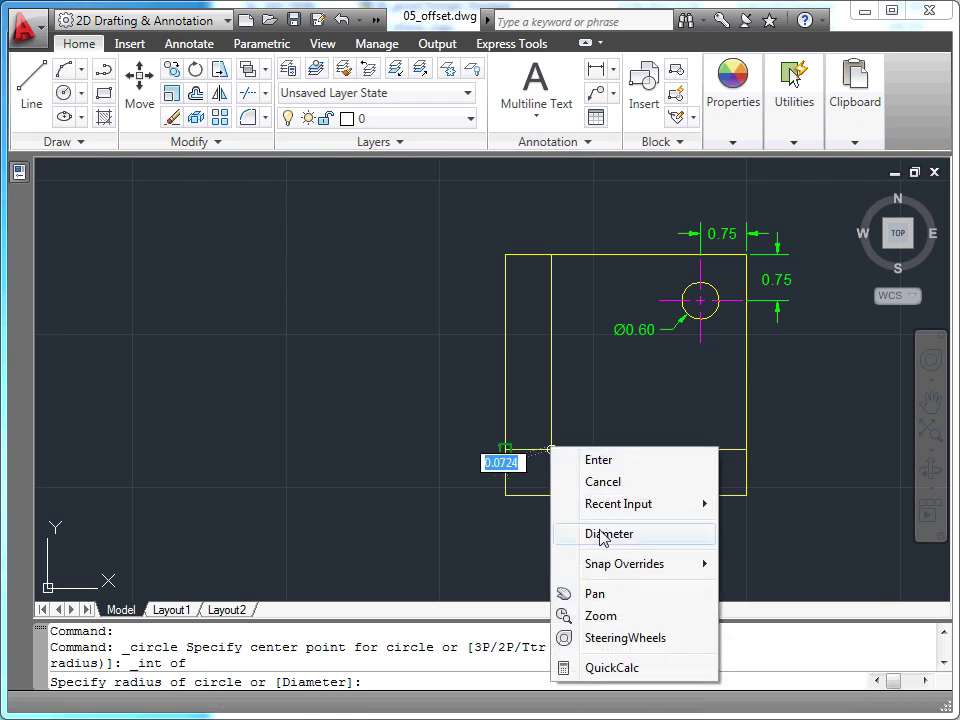
{"action": "left_click", "coordinate": [604, 537]}
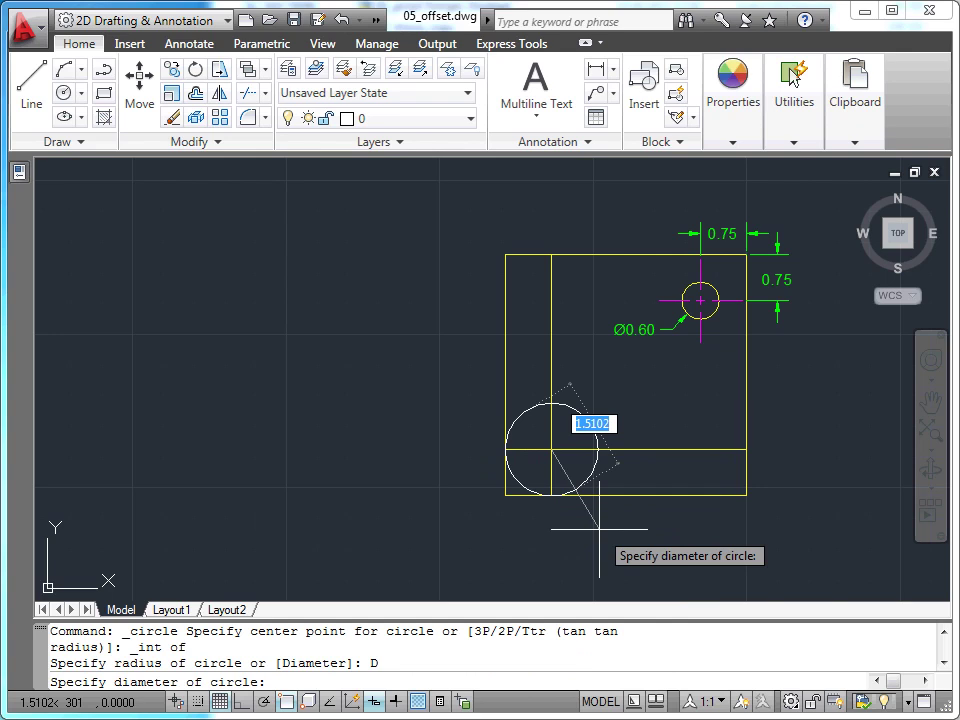
{"action": "type", "text": "0.6"}
{"action": "key", "text": "Return"}
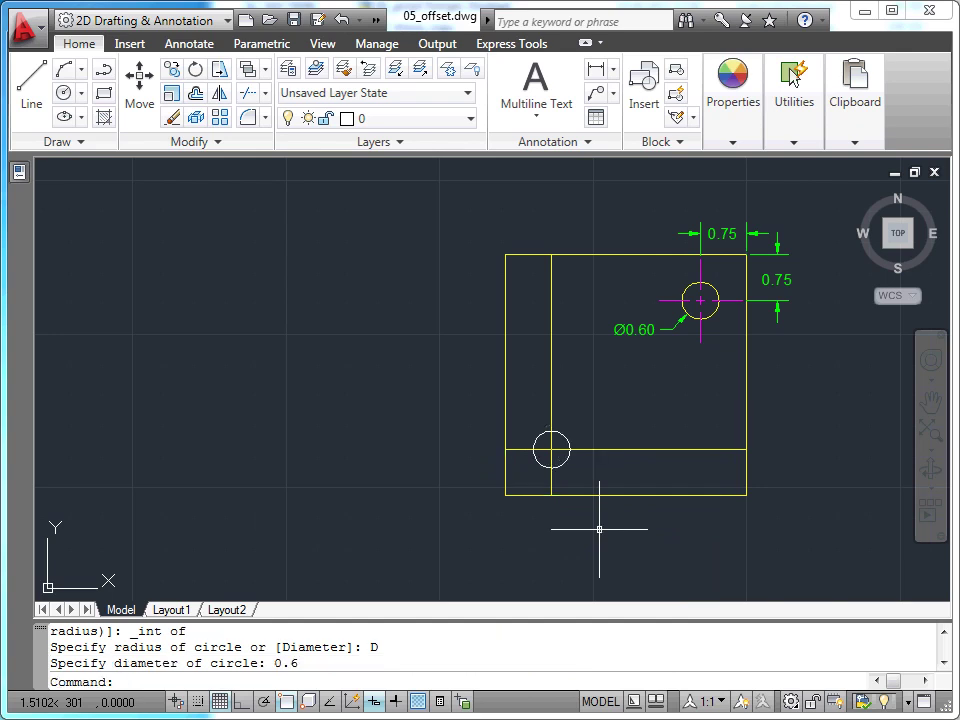
Delete the horizontal and vertical yellow guide lines.
{"action": "left_click", "coordinate": [621, 449]}
{"action": "left_click", "coordinate": [551, 391]}
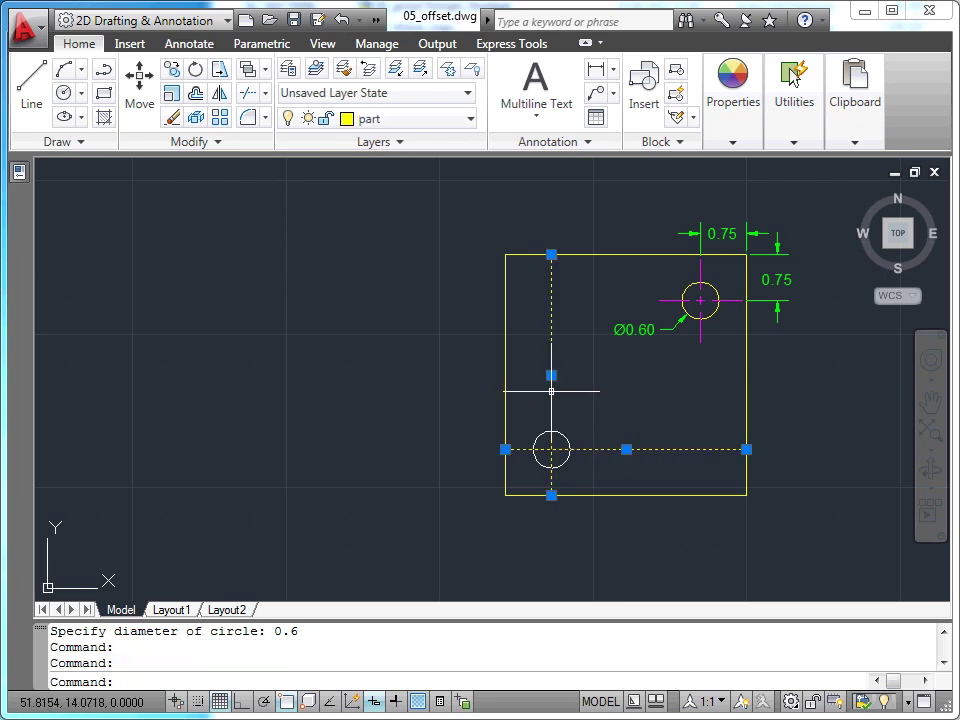
{"action": "key", "text": "Delete"}
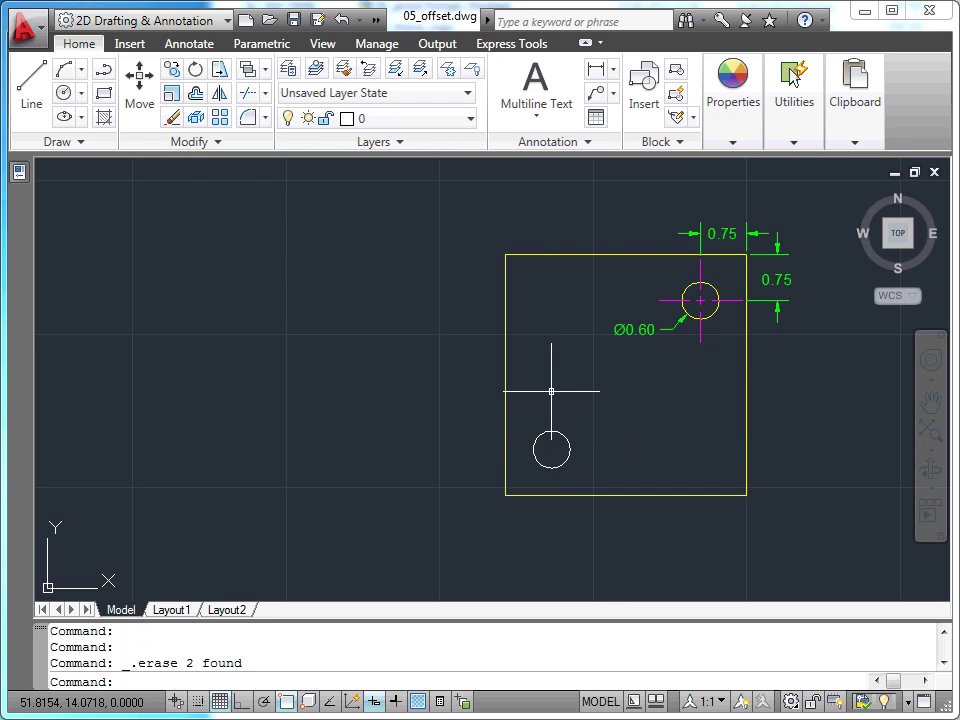
Pan to the slotted part and, with Ortho on, draw a long horizontal line beneath it.
{"action": "scroll", "coordinate": [814, 388], "scroll_direction": "down", "scroll_amount": 2}
{"action": "middle_click_drag", "start_coordinate": [814, 388], "coordinate": [300, 380]}
{"action": "middle_click_drag", "start_coordinate": [456, 358], "coordinate": [103, 339]}
{"action": "mouse_move", "coordinate": [360, 402]}
{"action": "middle_mouse_down"}
{"action": "mouse_move", "coordinate": [257, 392]}
{"action": "mouse_move", "coordinate": [298, 414]}
{"action": "mouse_move", "coordinate": [236, 403]}
{"action": "middle_mouse_up"}
{"action": "scroll", "coordinate": [300, 410], "scroll_direction": "up", "scroll_amount": 1}
{"action": "scroll", "coordinate": [231, 401], "scroll_direction": "down", "scroll_amount": 2}
{"action": "middle_click_drag", "start_coordinate": [446, 422], "coordinate": [558, 372]}
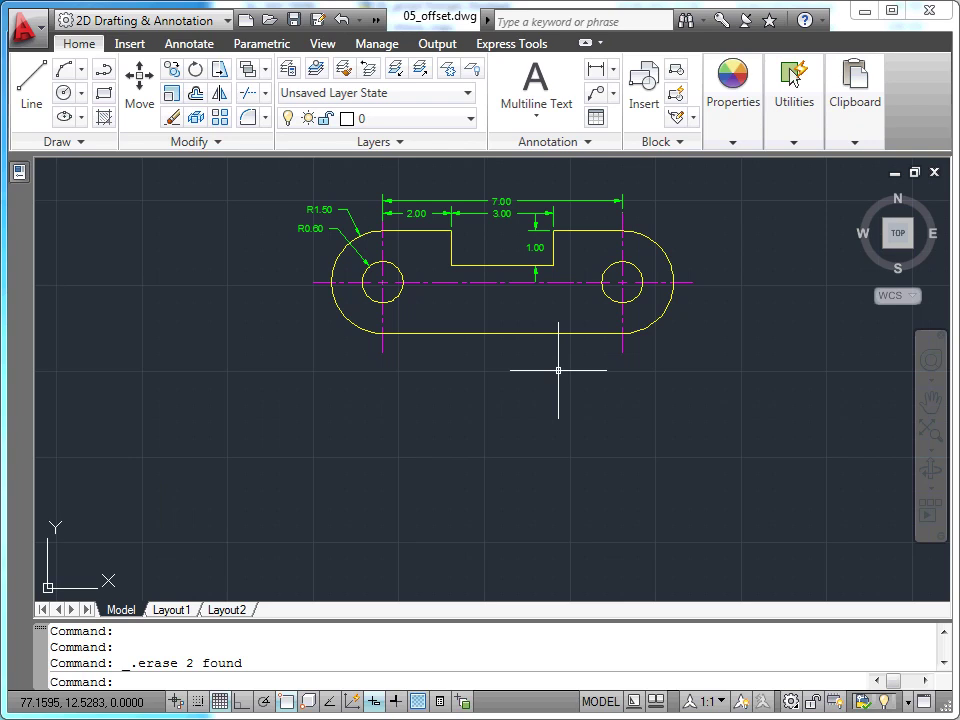
{"action": "left_click", "coordinate": [33, 100]}
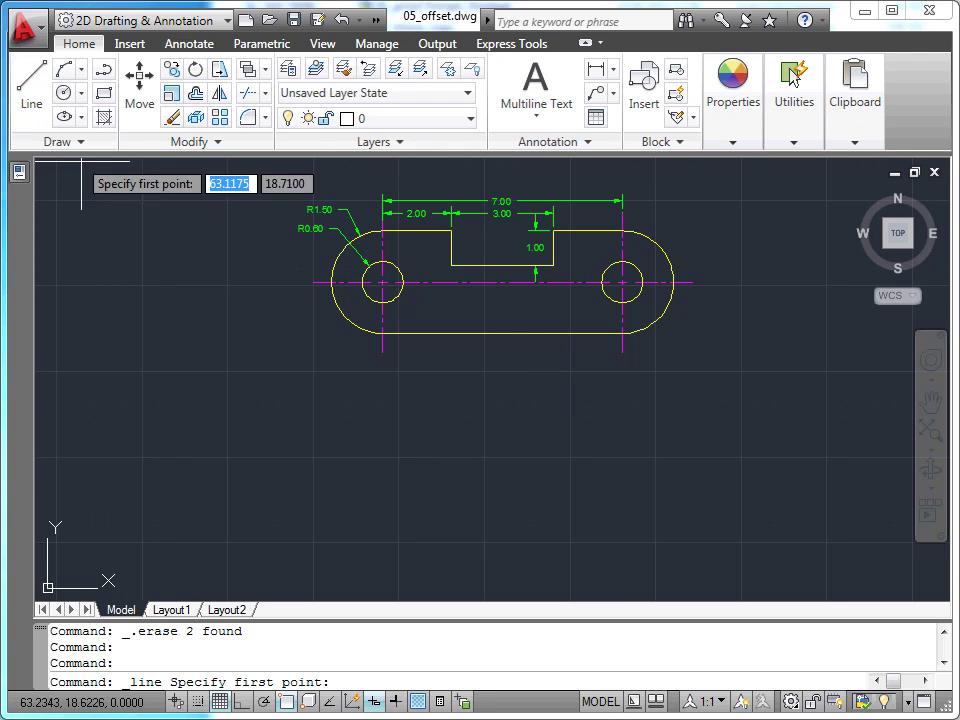
{"action": "left_click", "coordinate": [266, 457]}
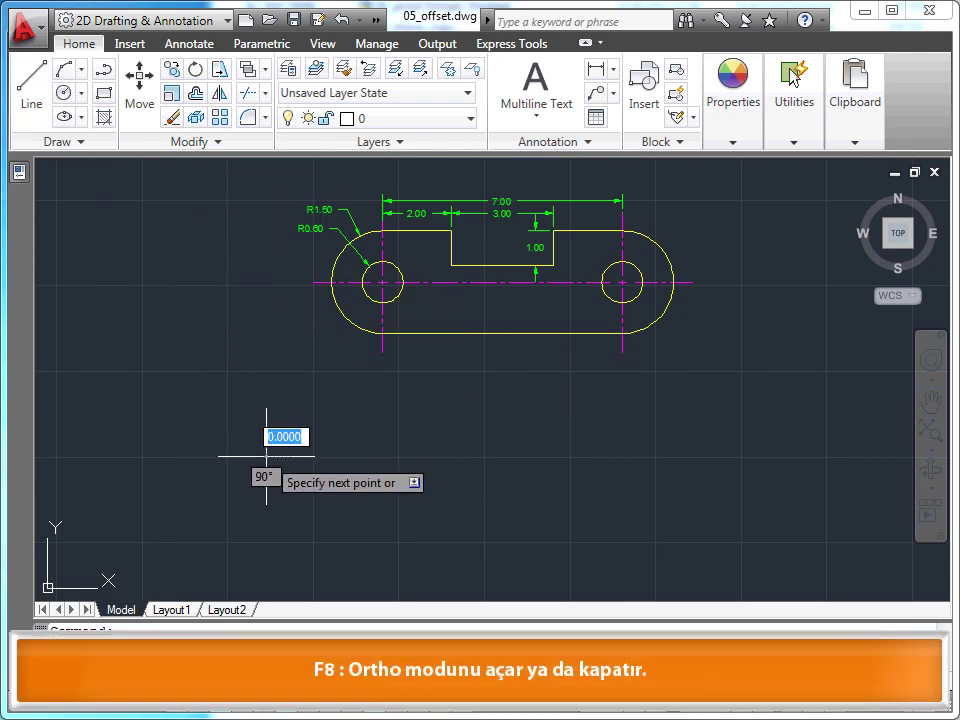
{"action": "key", "text": "F8"}
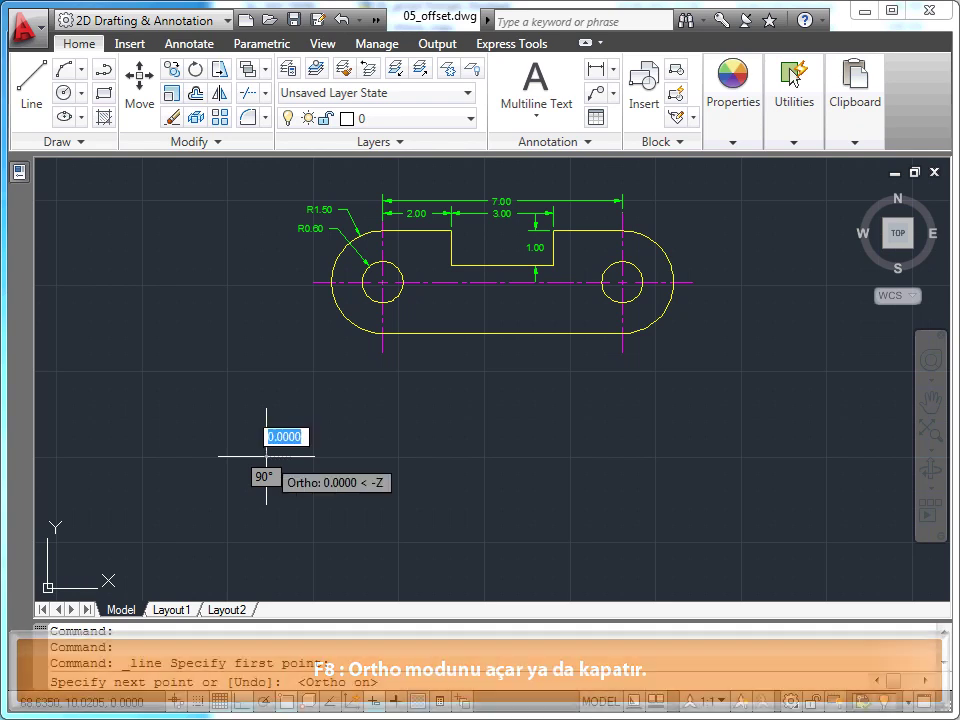
{"action": "left_click", "coordinate": [723, 457]}
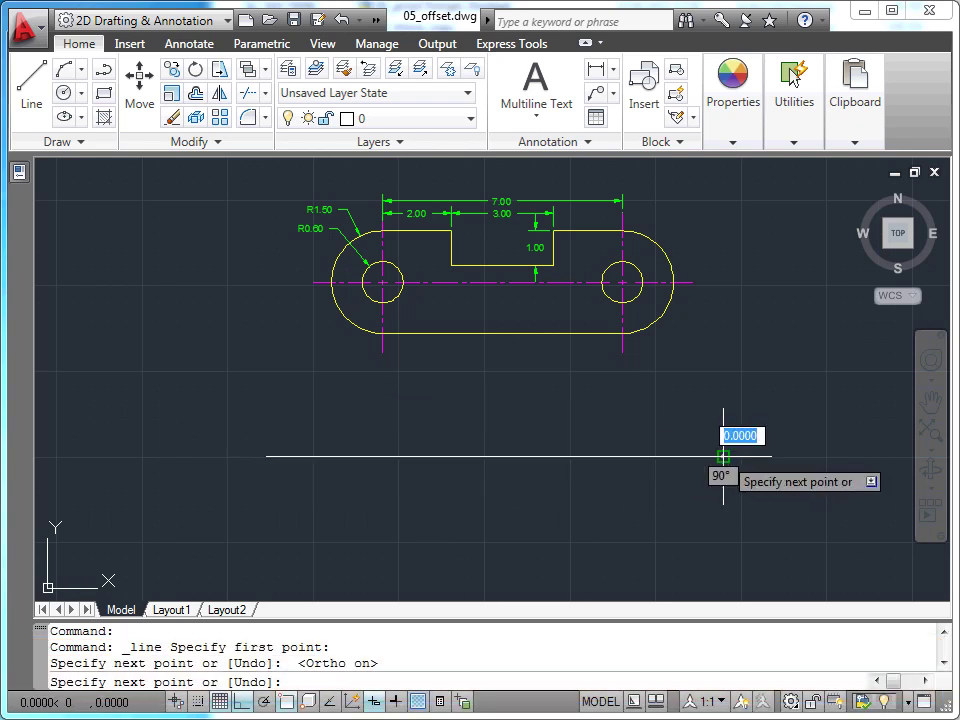
{"action": "key", "text": "Escape"}
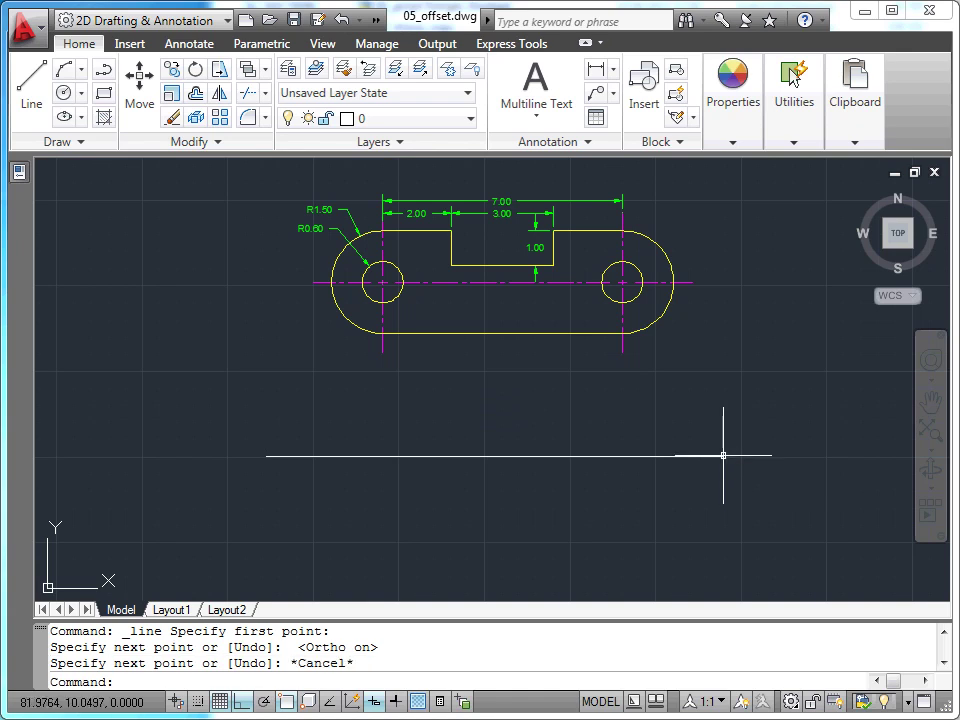
Draw a vertical line below the left hole's centerline, crossing the horizontal line.
{"action": "key", "text": "Return"}
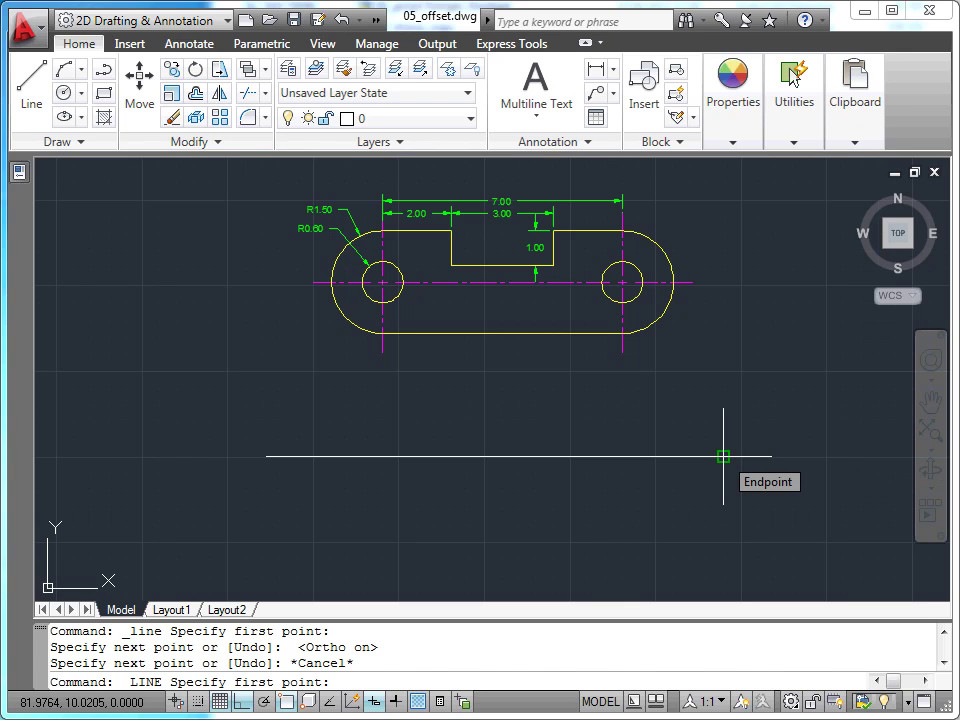
{"action": "left_click", "coordinate": [382, 376]}
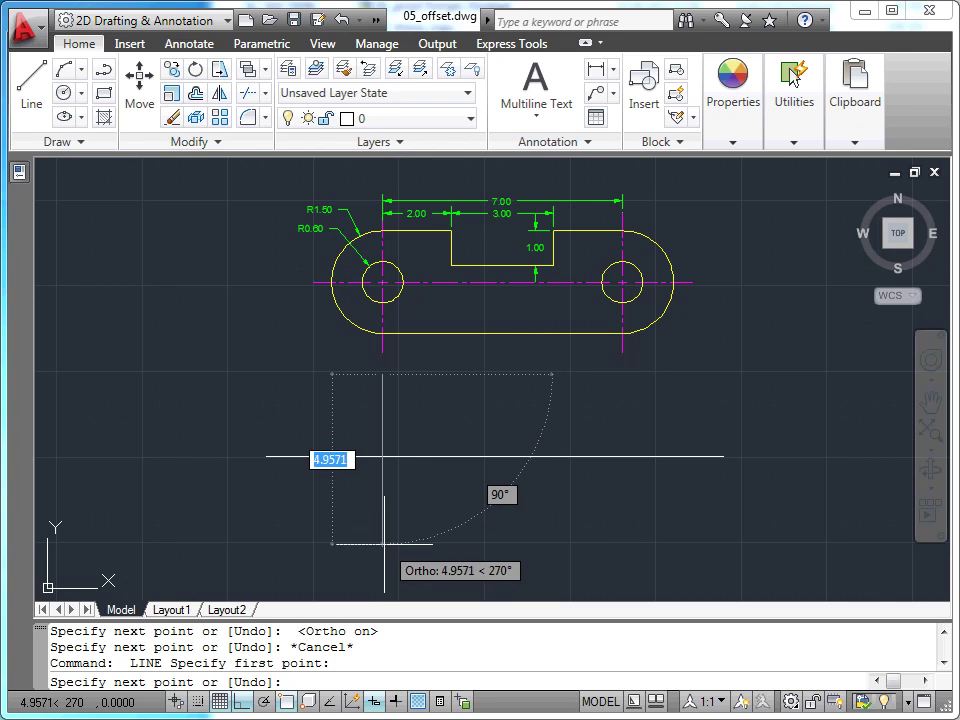
{"action": "left_click", "coordinate": [383, 545]}
{"action": "key", "text": "Escape"}
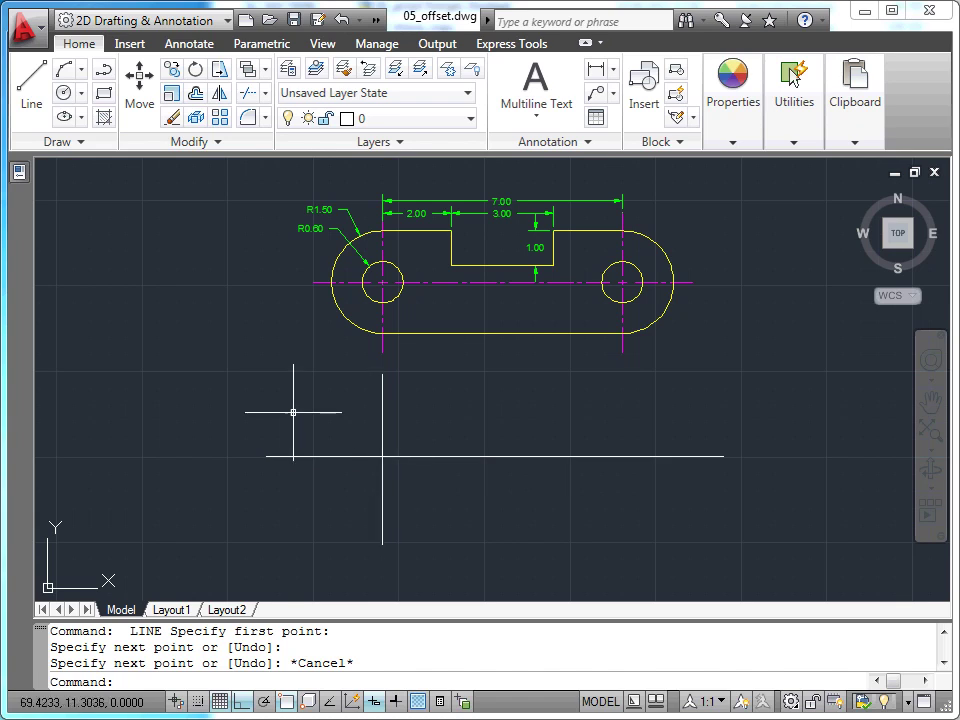
Draw circles of radius 0.6 and 1.5 centred on the white lines' intersection.
{"action": "left_click", "coordinate": [64, 95]}
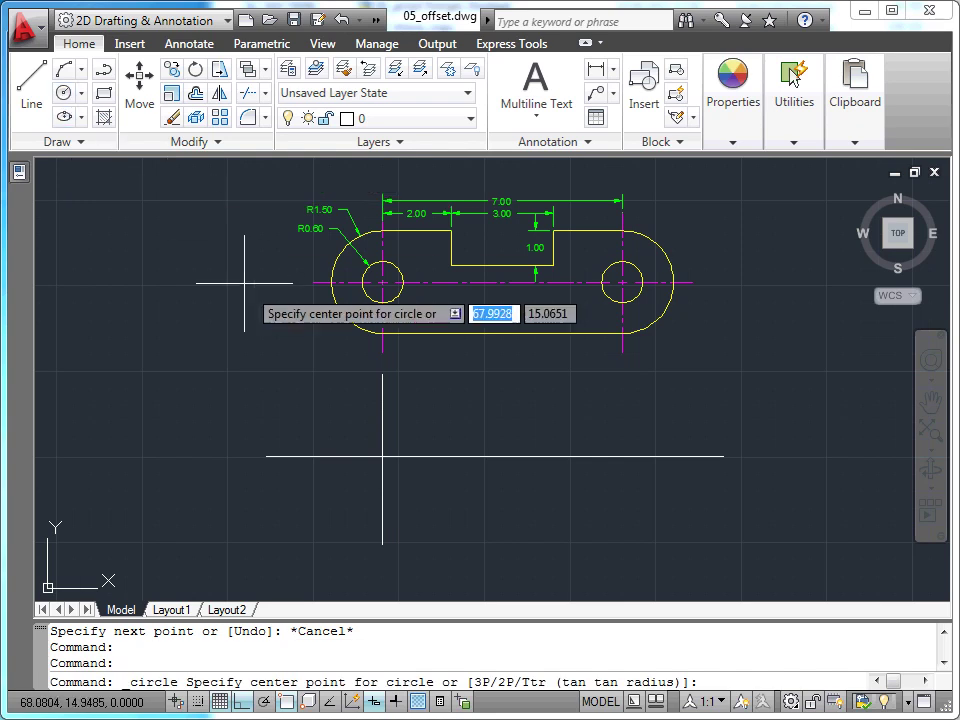
{"action": "right_click", "coordinate": [296, 377], "text": "shift"}
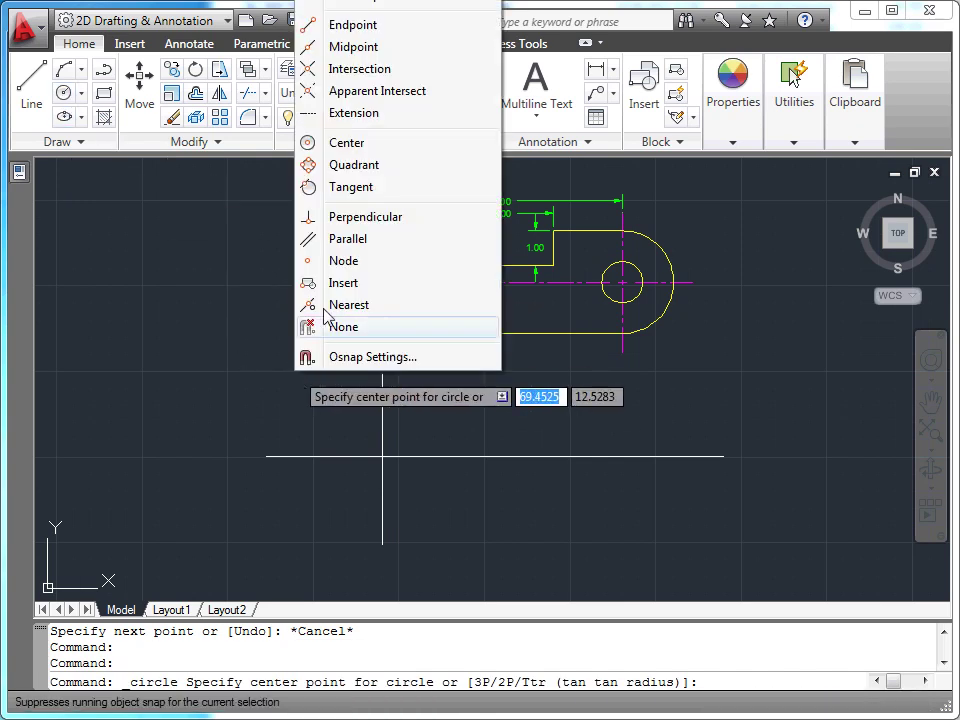
{"action": "left_click", "coordinate": [358, 69]}
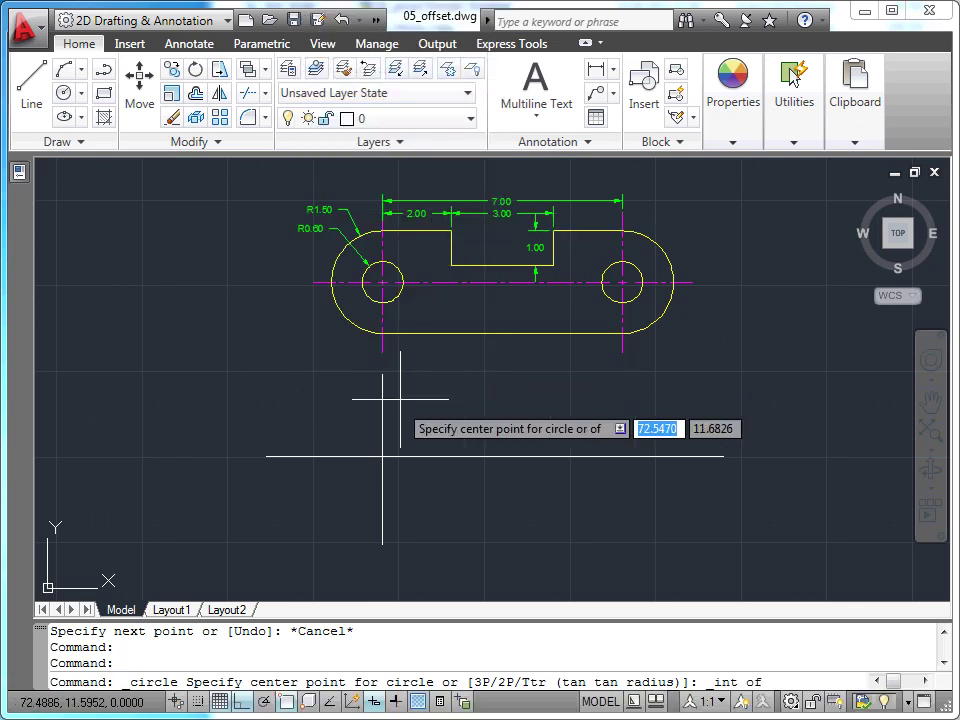
{"action": "left_click", "coordinate": [382, 456]}
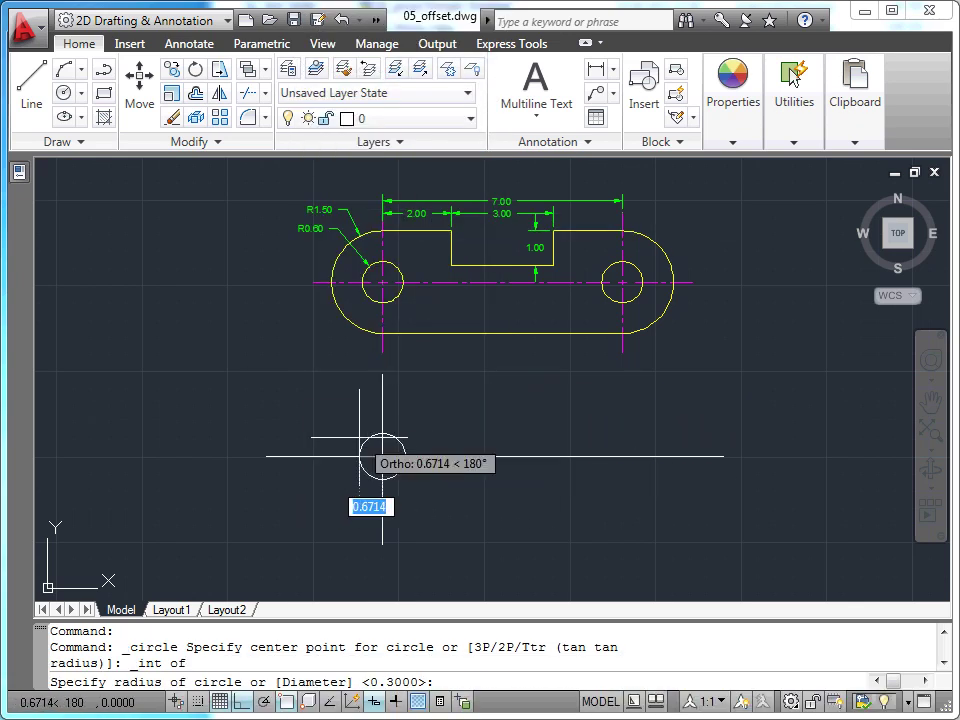
{"action": "type", "text": "0.6"}
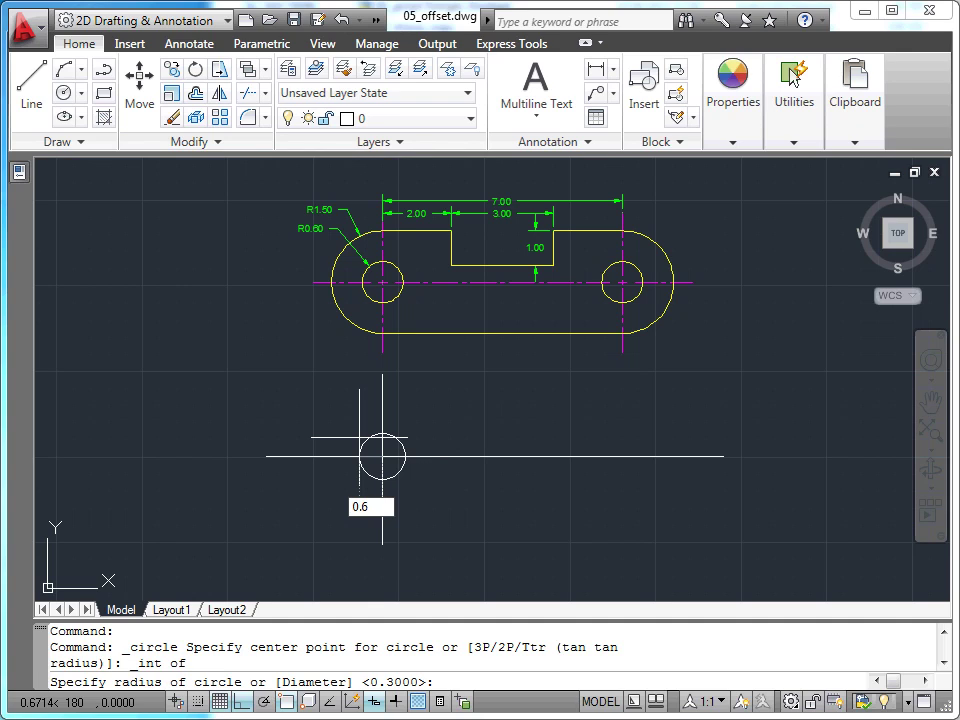
{"action": "key", "text": "Return"}
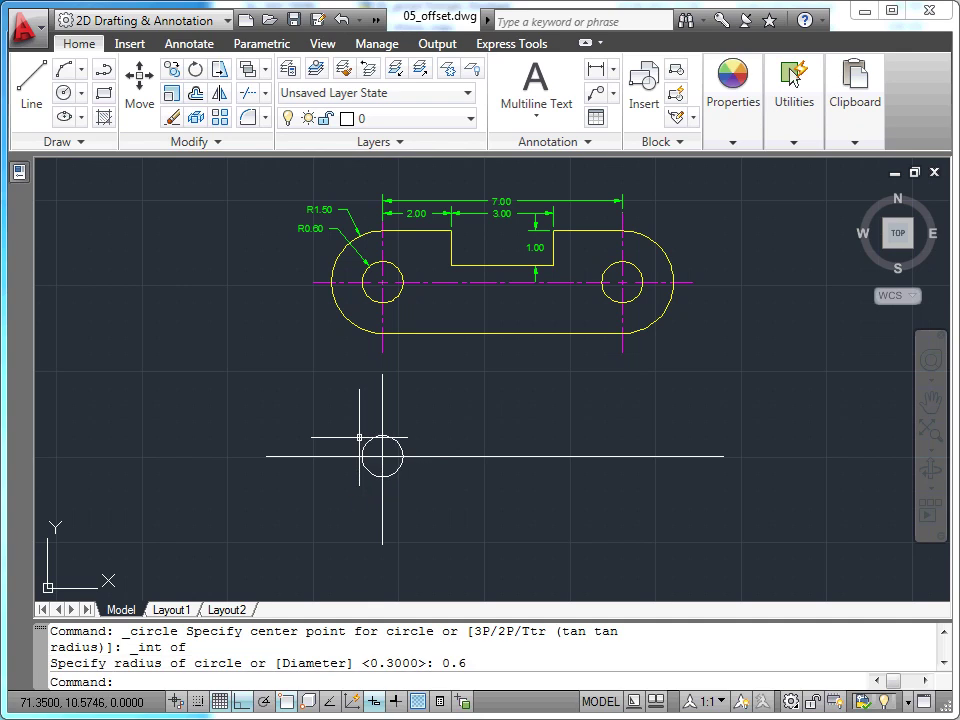
{"action": "key", "text": "Return"}
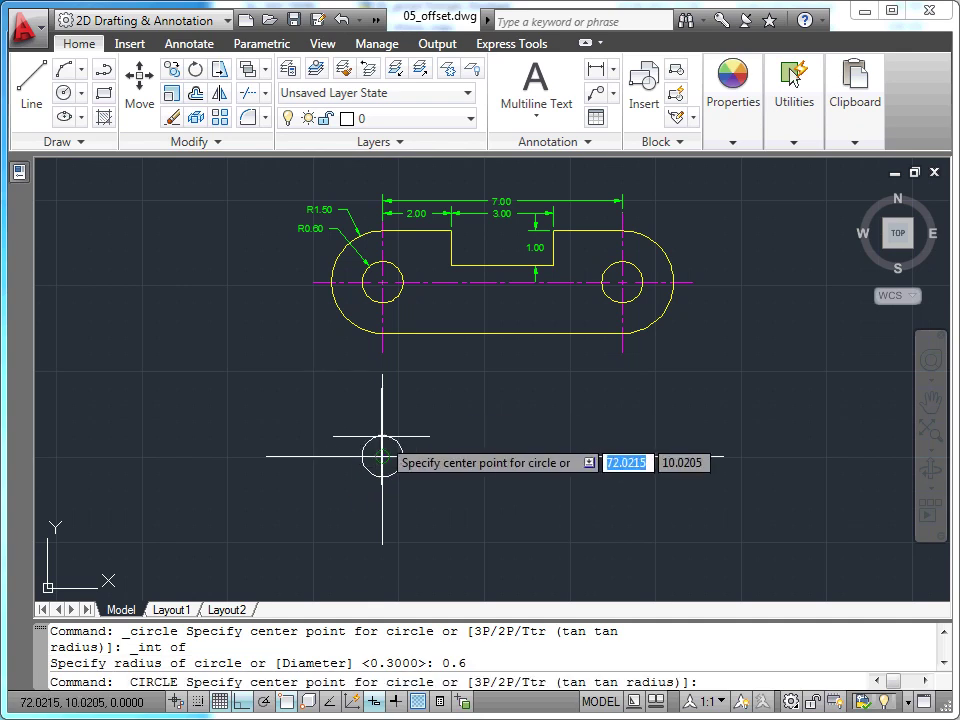
{"action": "left_click", "coordinate": [382, 457]}
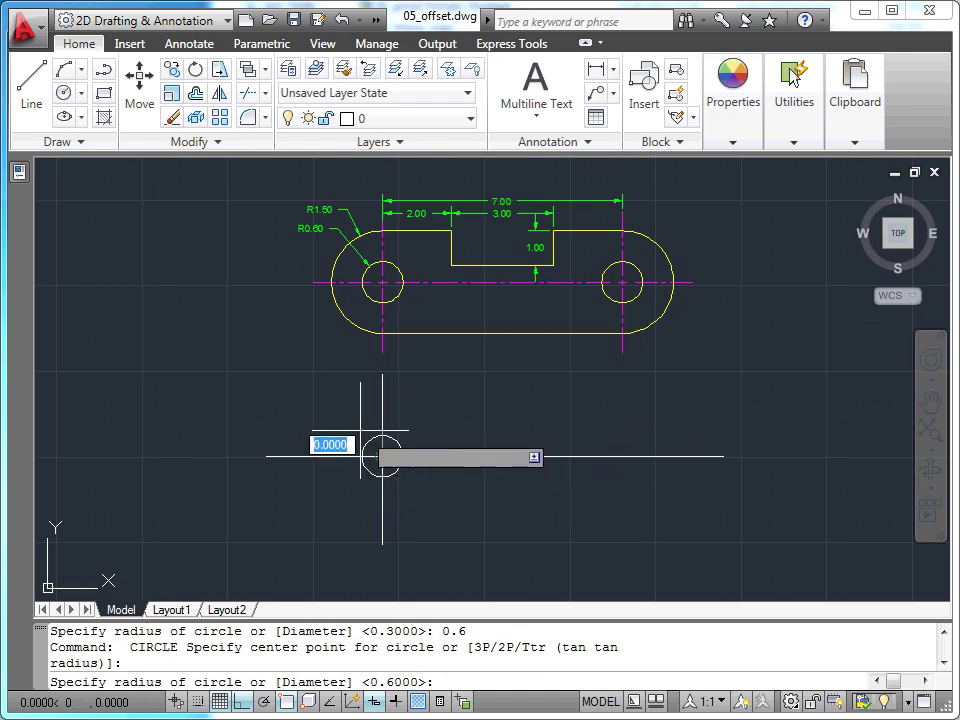
{"action": "type", "text": "1.5"}
{"action": "key", "text": "Return"}
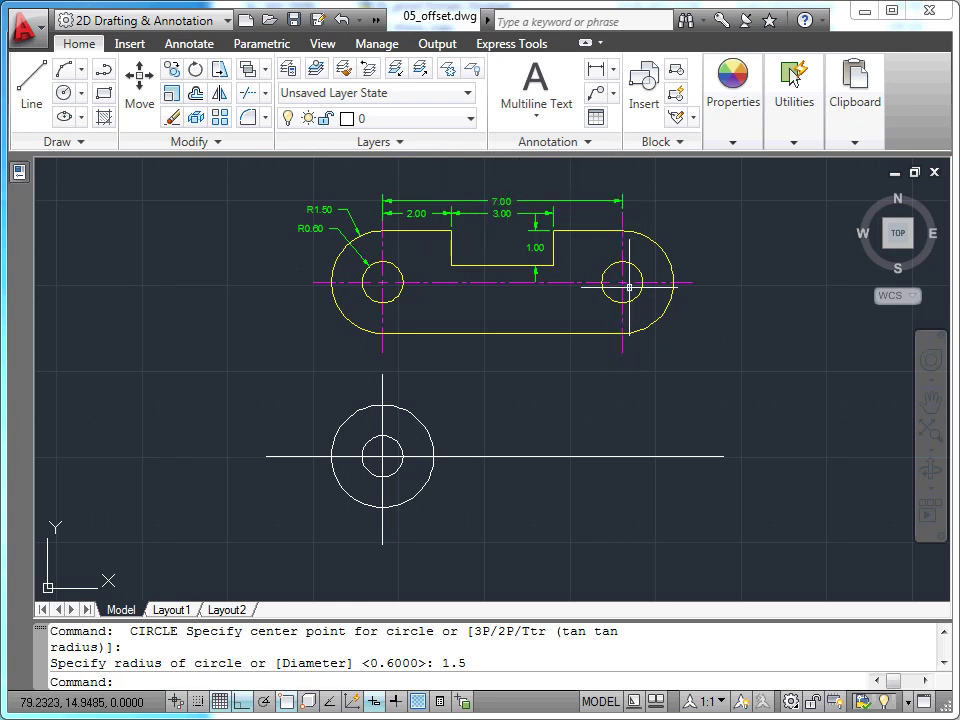
Offset the left vertical centerline 7 units to the right.
{"action": "left_click", "coordinate": [196, 95]}
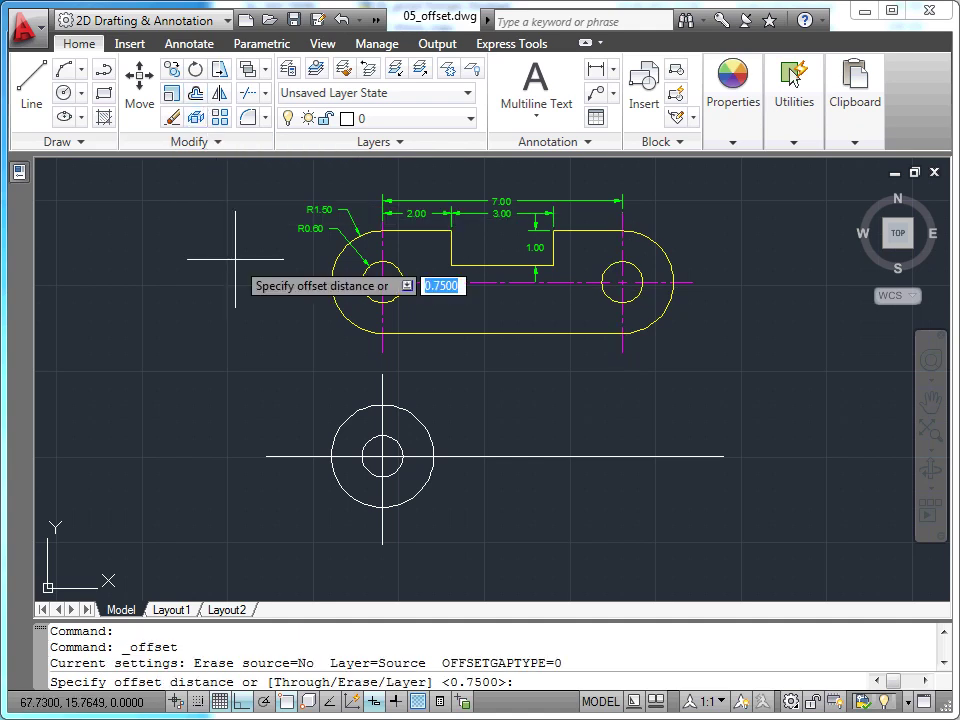
{"action": "type", "text": "7"}
{"action": "key", "text": "Return"}
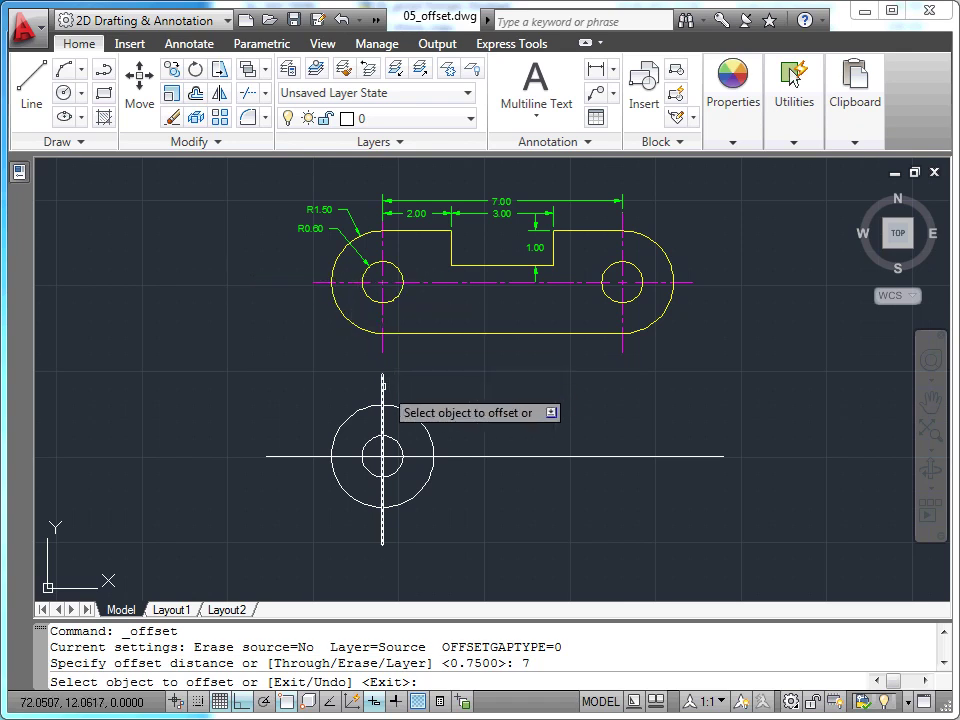
{"action": "left_click", "coordinate": [382, 376]}
{"action": "left_click", "coordinate": [616, 410]}
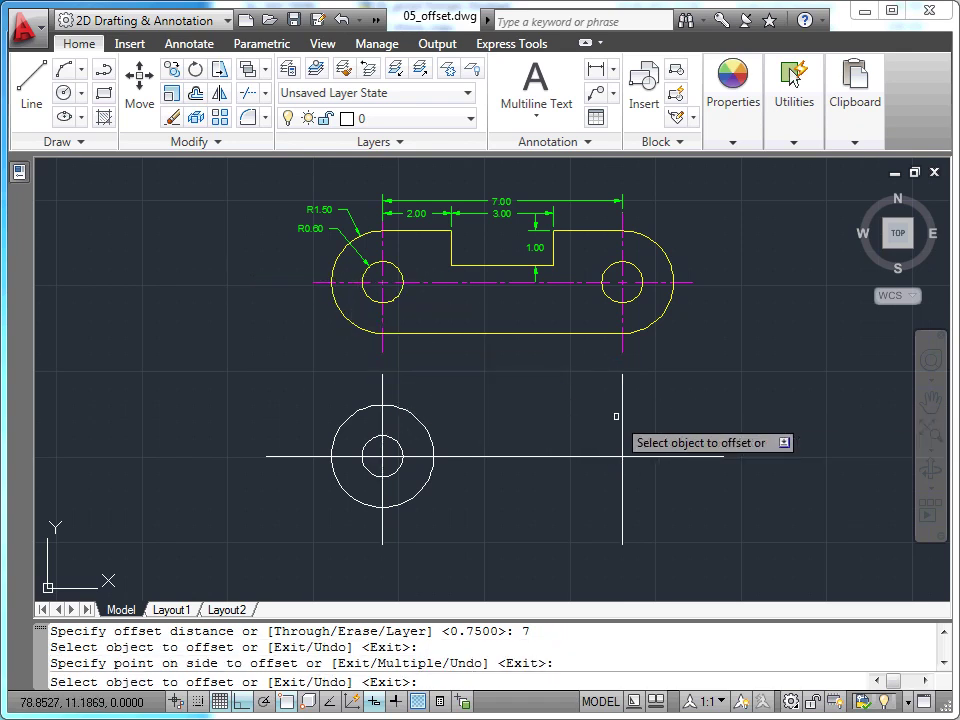
{"action": "key", "text": "Escape"}
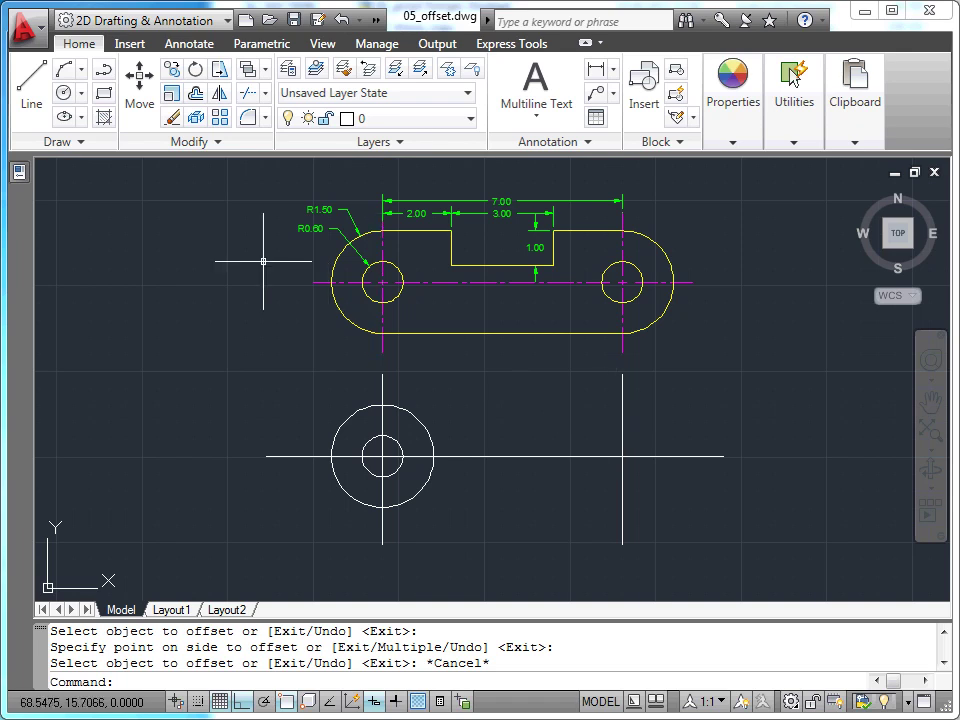
Copy the 0.6 and 1.5 radius circles from the left crossing to the right centerline intersection.
{"action": "left_click", "coordinate": [176, 72]}
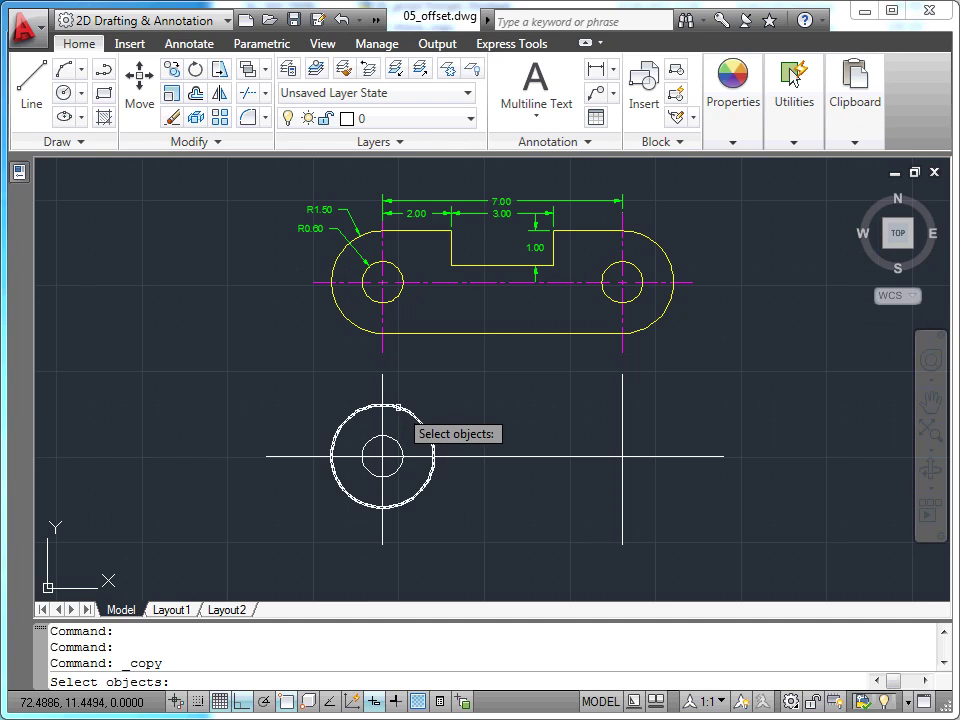
{"action": "left_click", "coordinate": [389, 406]}
{"action": "left_click", "coordinate": [391, 438]}
{"action": "key", "text": "Return"}
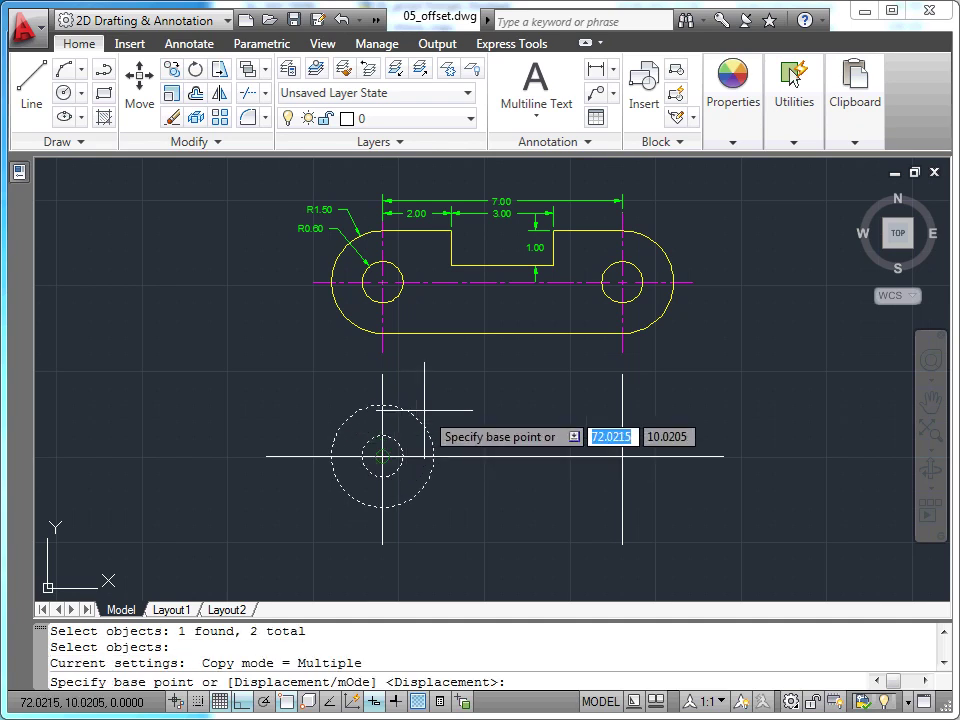
{"action": "left_click", "coordinate": [383, 457]}
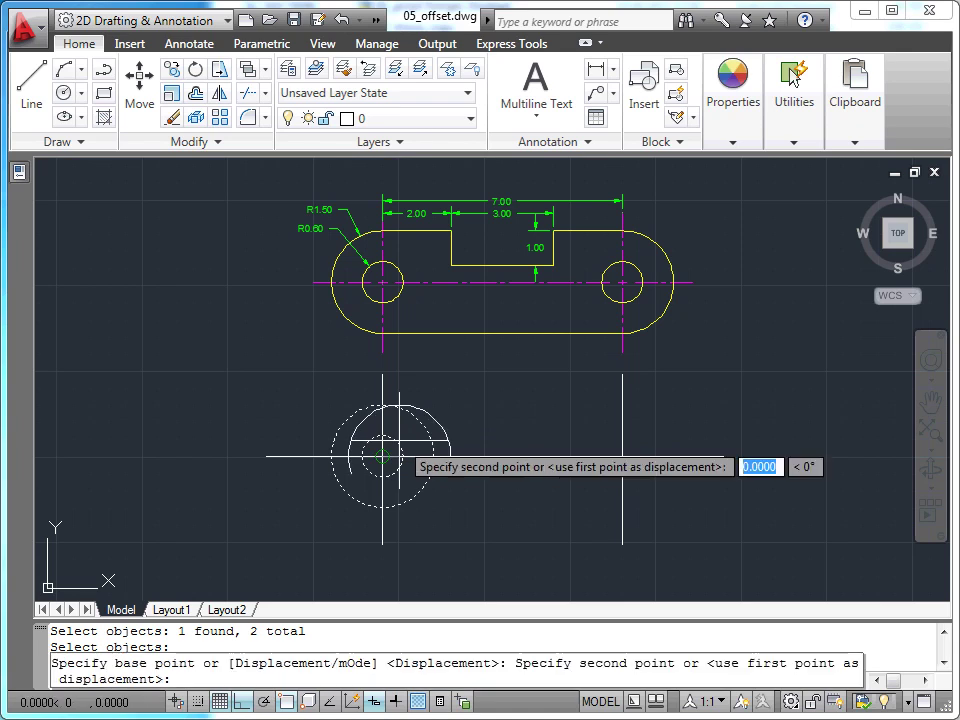
{"action": "right_click", "coordinate": [557, 395], "text": "shift"}
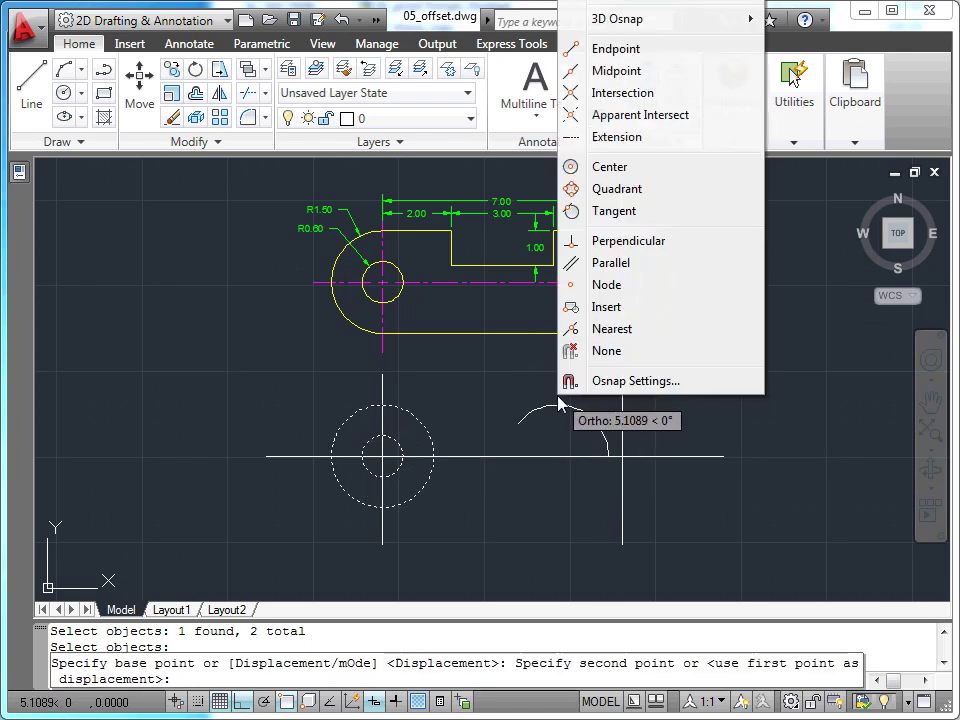
{"action": "left_click", "coordinate": [616, 100]}
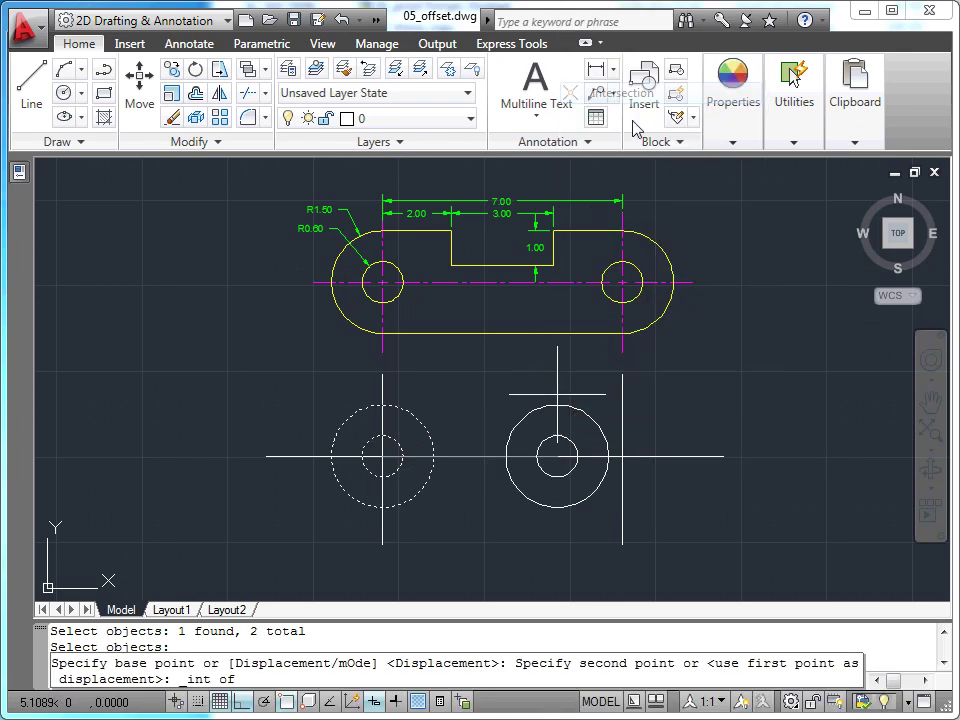
{"action": "left_click", "coordinate": [622, 457]}
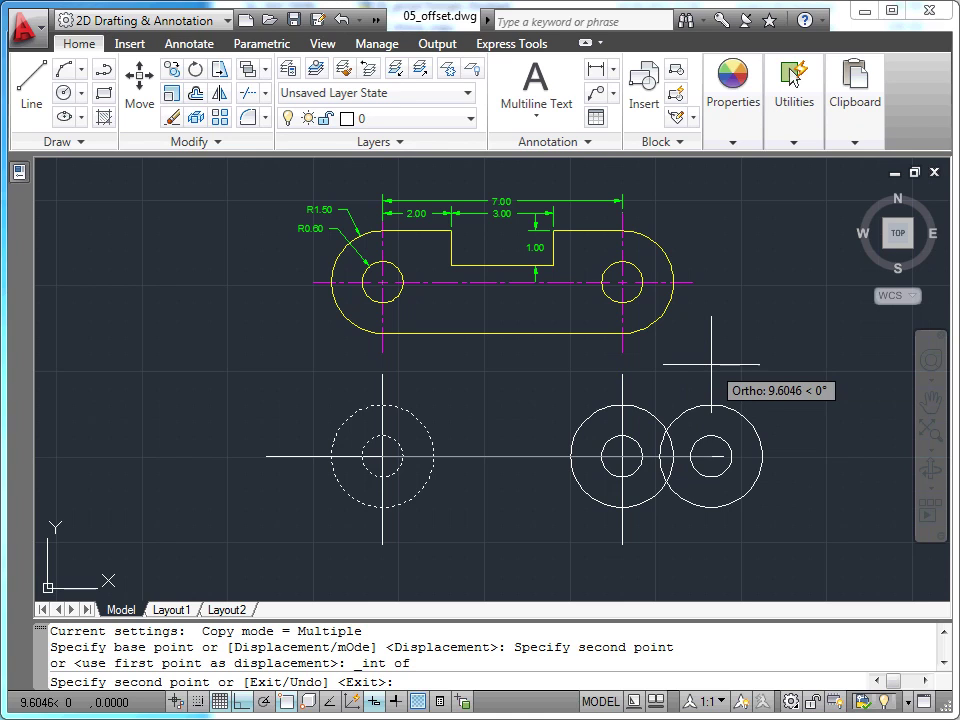
{"action": "key", "text": "Escape"}
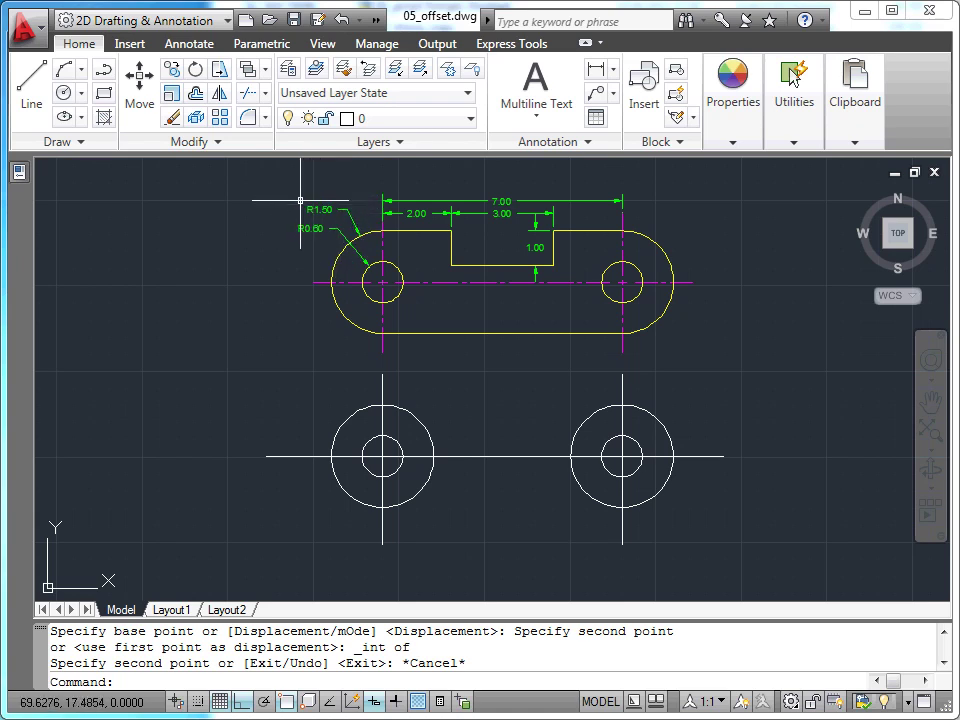
Offset the horizontal centerline 1.5 units above and below.
{"action": "left_click", "coordinate": [220, 92]}
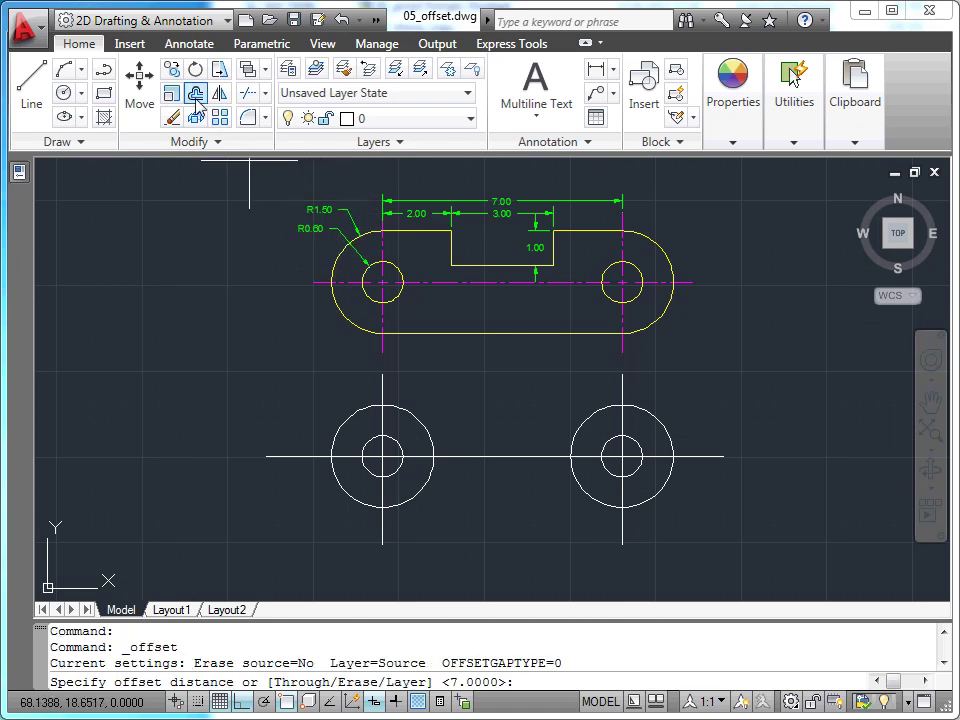
{"action": "type", "text": "1.5"}
{"action": "key", "text": "Return"}
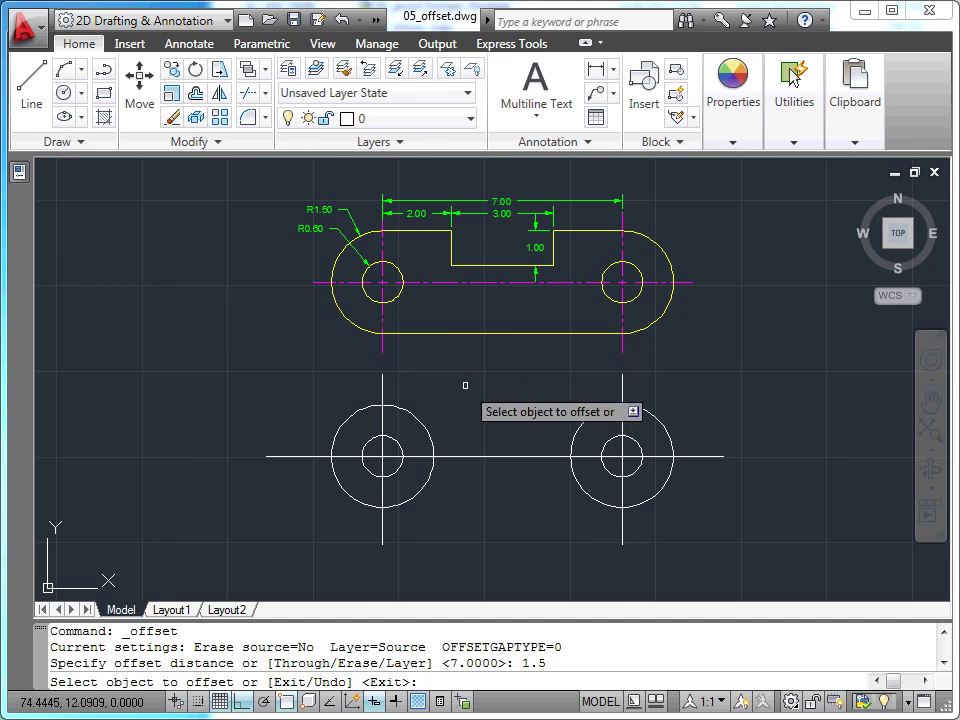
{"action": "left_click", "coordinate": [491, 455]}
{"action": "left_click", "coordinate": [498, 412]}
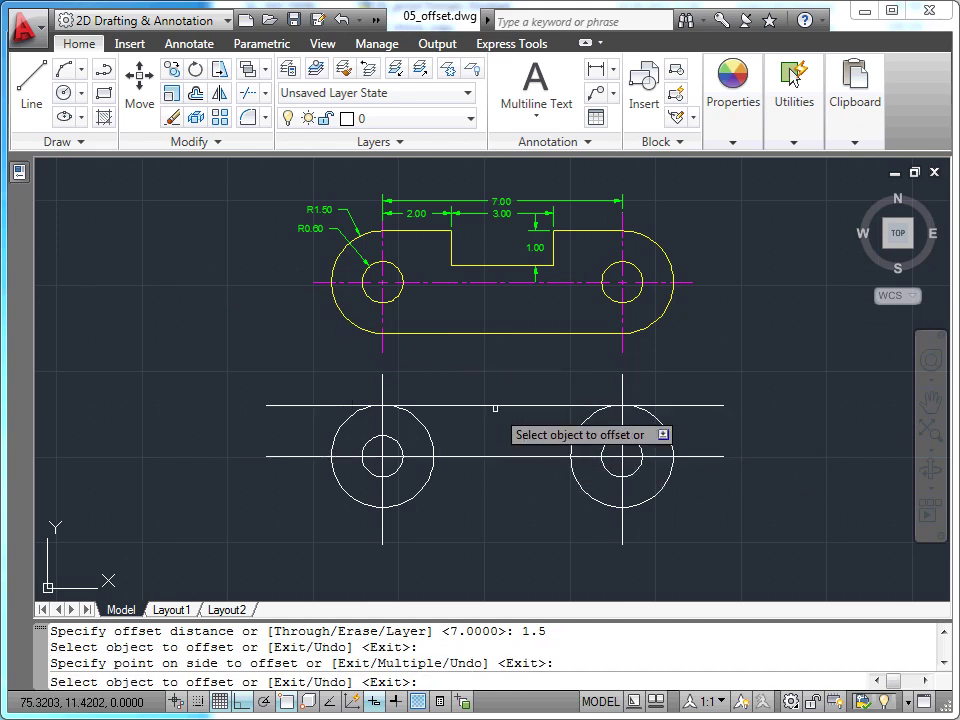
{"action": "left_click", "coordinate": [500, 455]}
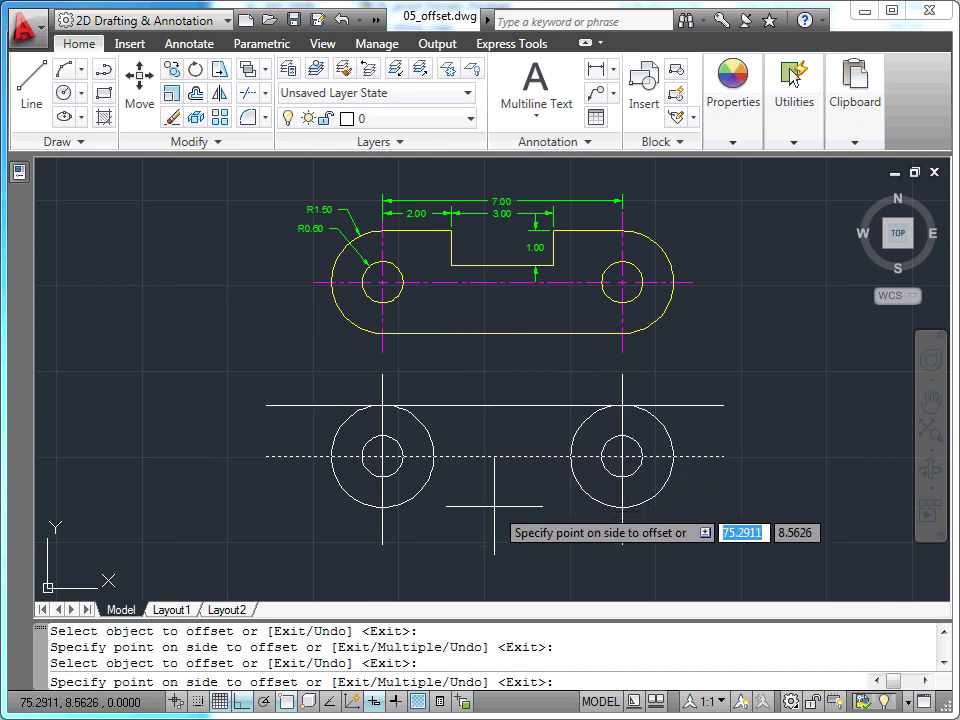
{"action": "left_click", "coordinate": [496, 488]}
{"action": "key", "text": "Escape"}
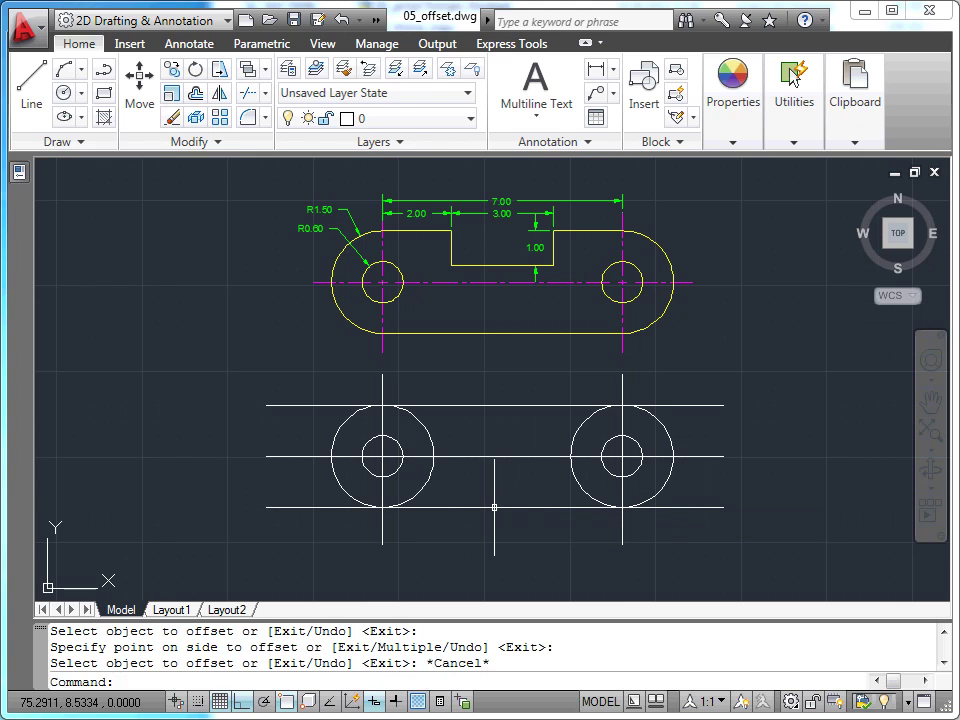
Trim the top and bottom lines' outer ends back to both large circles.
{"action": "left_click", "coordinate": [266, 92]}
{"action": "left_click", "coordinate": [276, 186]}
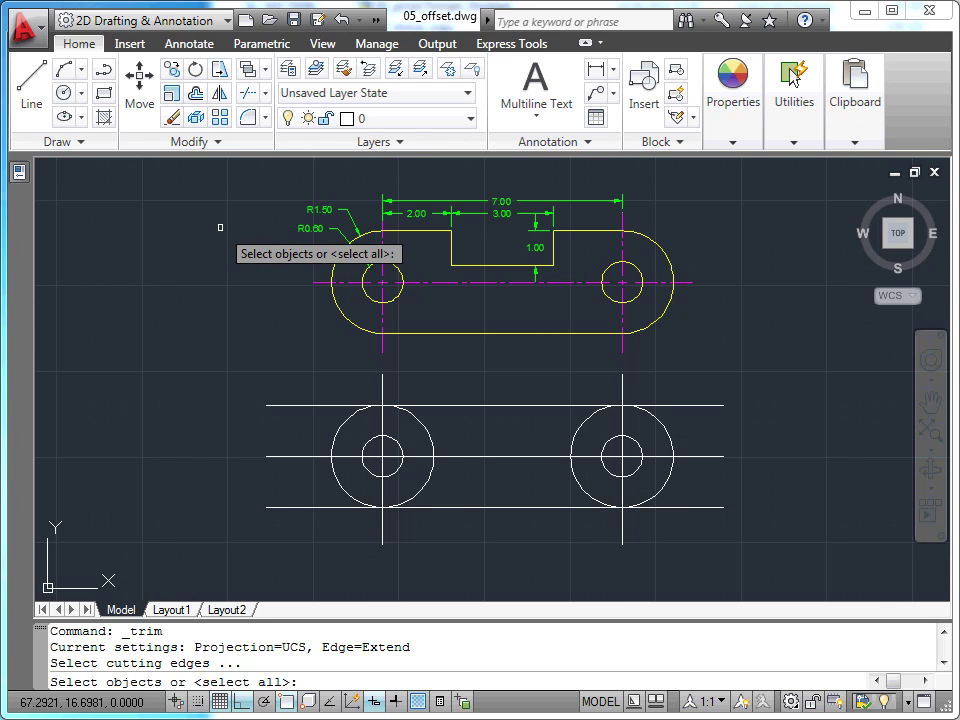
{"action": "left_click", "coordinate": [340, 428]}
{"action": "left_click", "coordinate": [667, 430]}
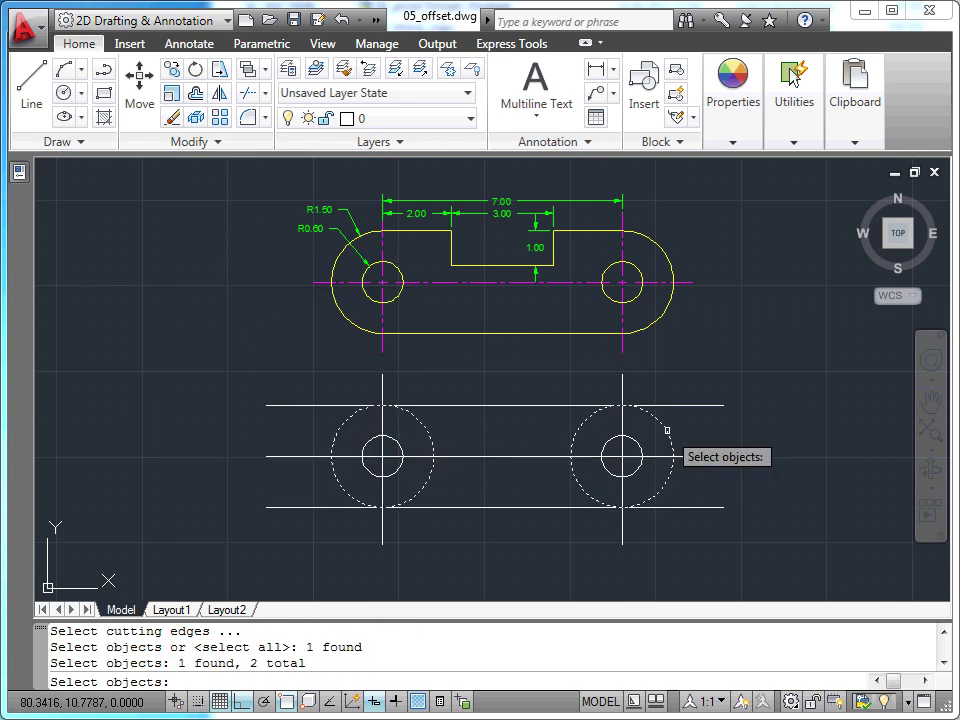
{"action": "key", "text": "Return"}
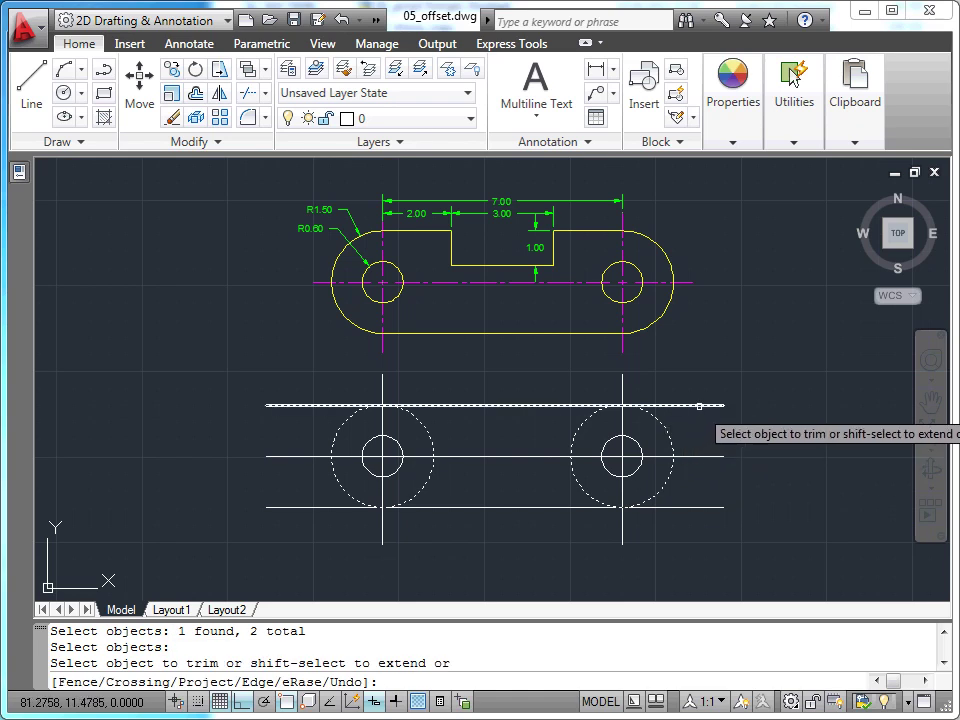
{"action": "left_click", "coordinate": [699, 406]}
{"action": "left_click", "coordinate": [694, 506]}
{"action": "left_click", "coordinate": [324, 506]}
{"action": "left_click", "coordinate": [292, 409]}
Trim the leftover line end and the inner halves of both large circles between the top and bottom lines.
{"action": "left_click", "coordinate": [299, 403]}
{"action": "key", "text": "Return"}
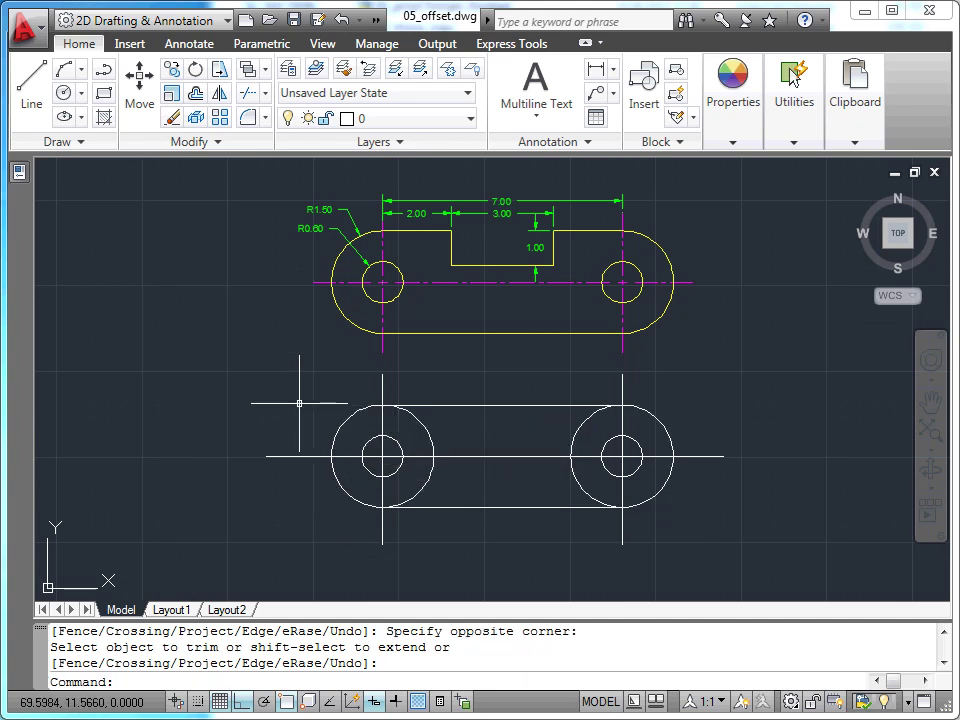
{"action": "key", "text": "Return"}
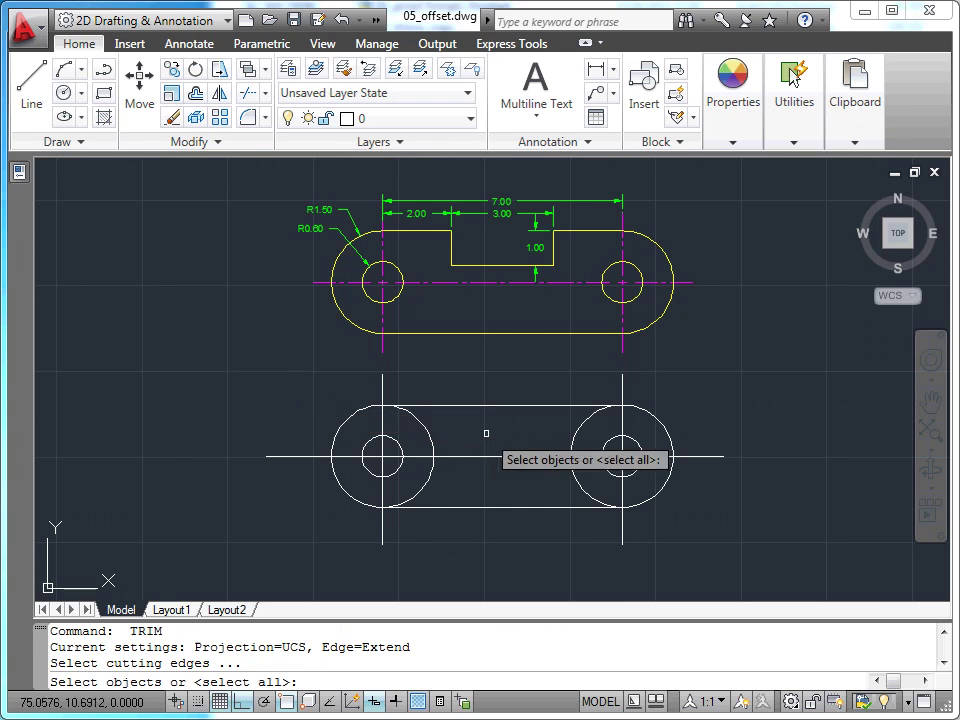
{"action": "left_click", "coordinate": [497, 408]}
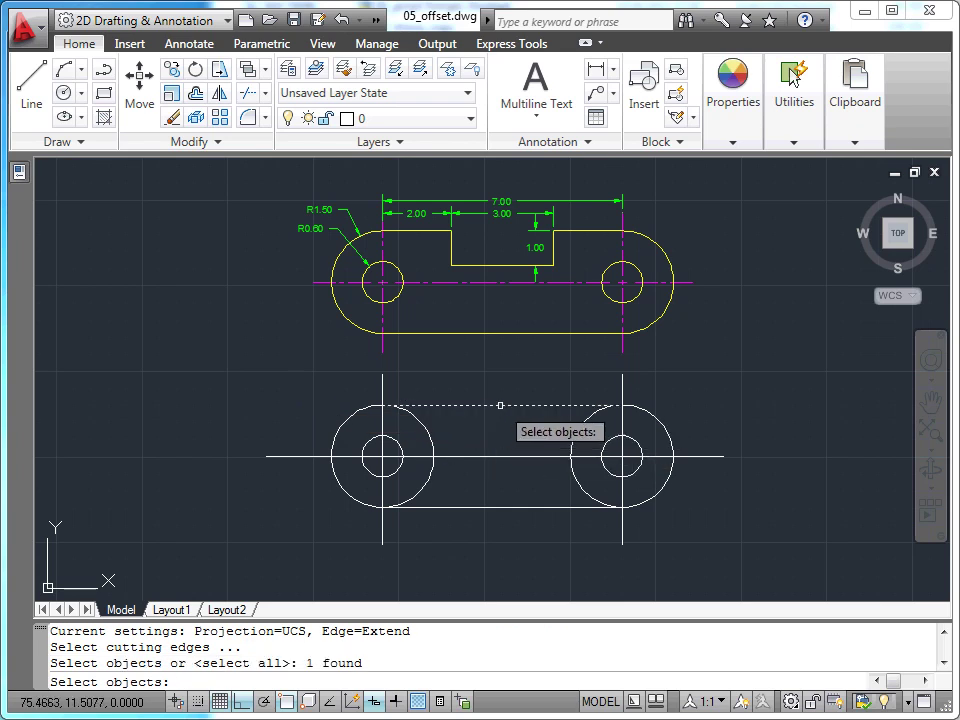
{"action": "left_click", "coordinate": [495, 508]}
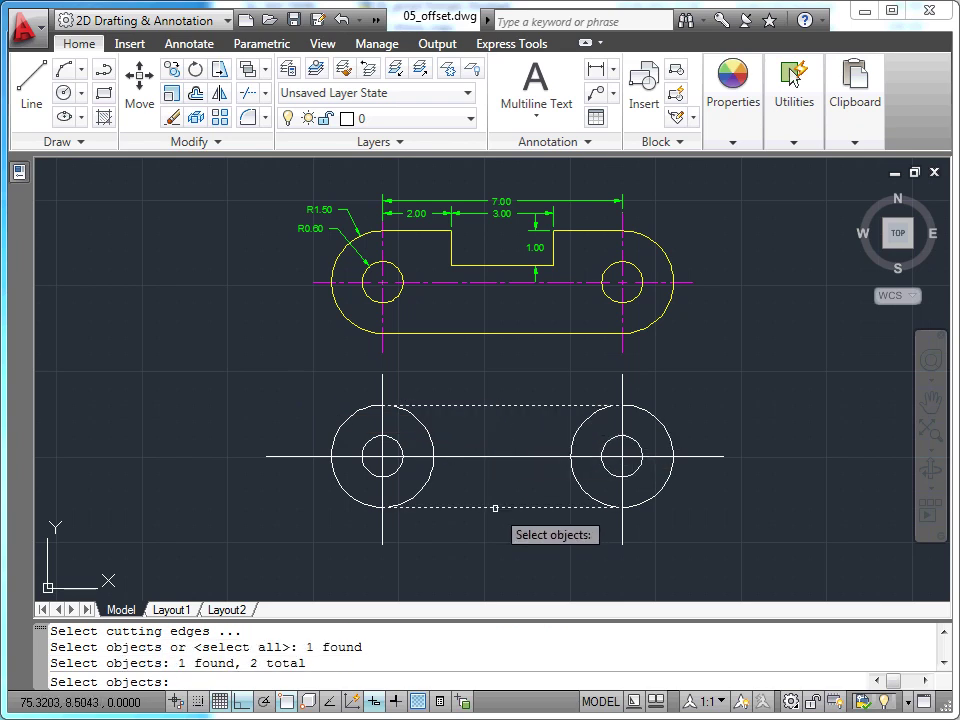
{"action": "key", "text": "Return"}
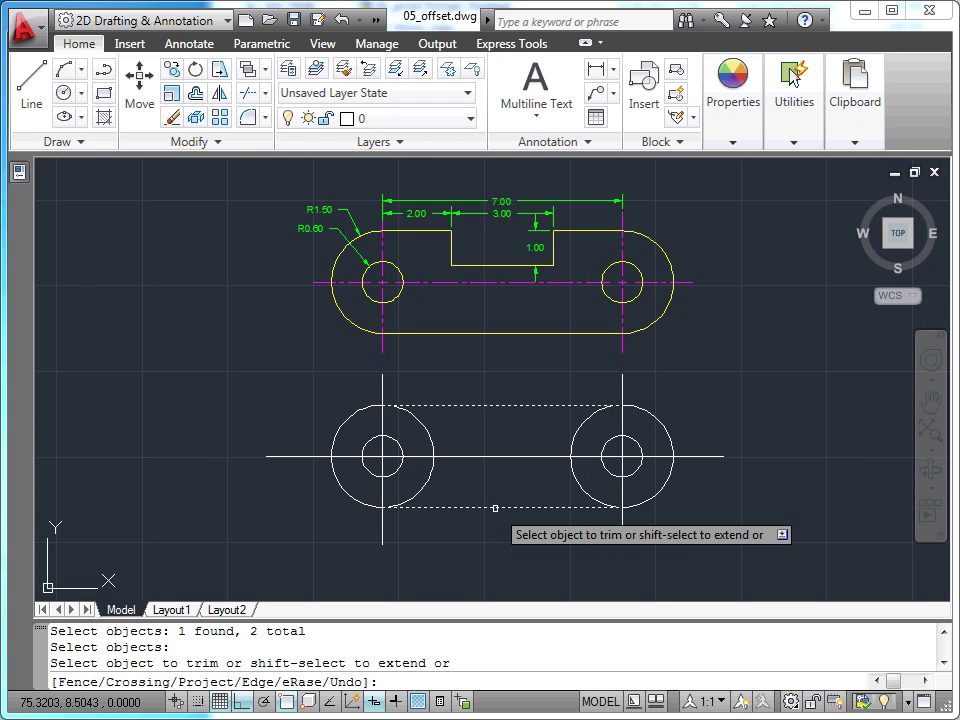
{"action": "left_click", "coordinate": [428, 428]}
{"action": "left_click", "coordinate": [578, 432]}
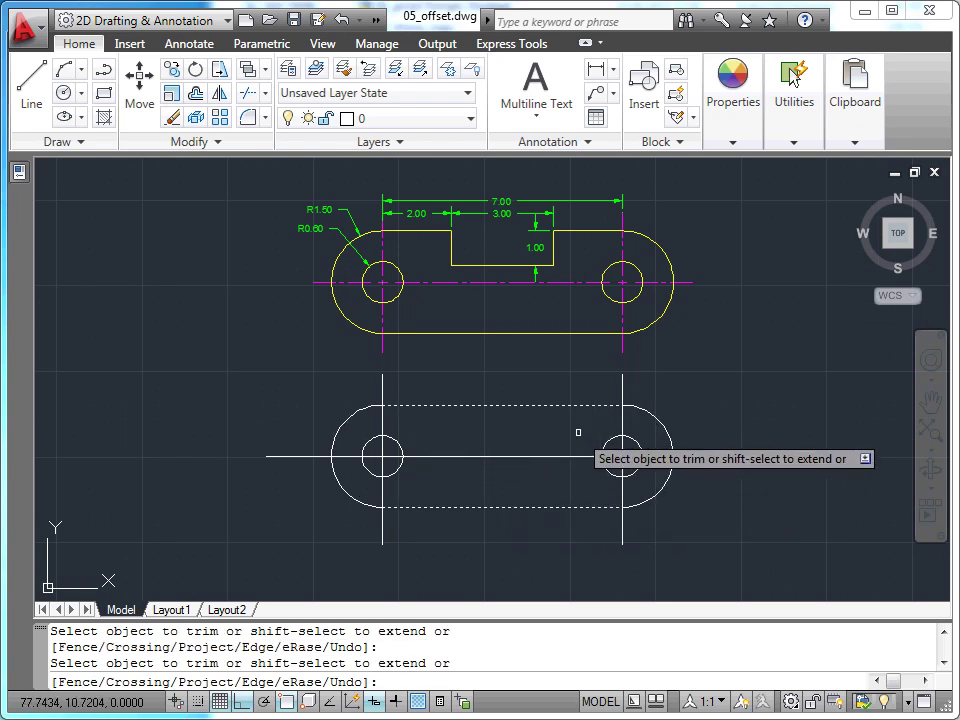
{"action": "key", "text": "Escape"}
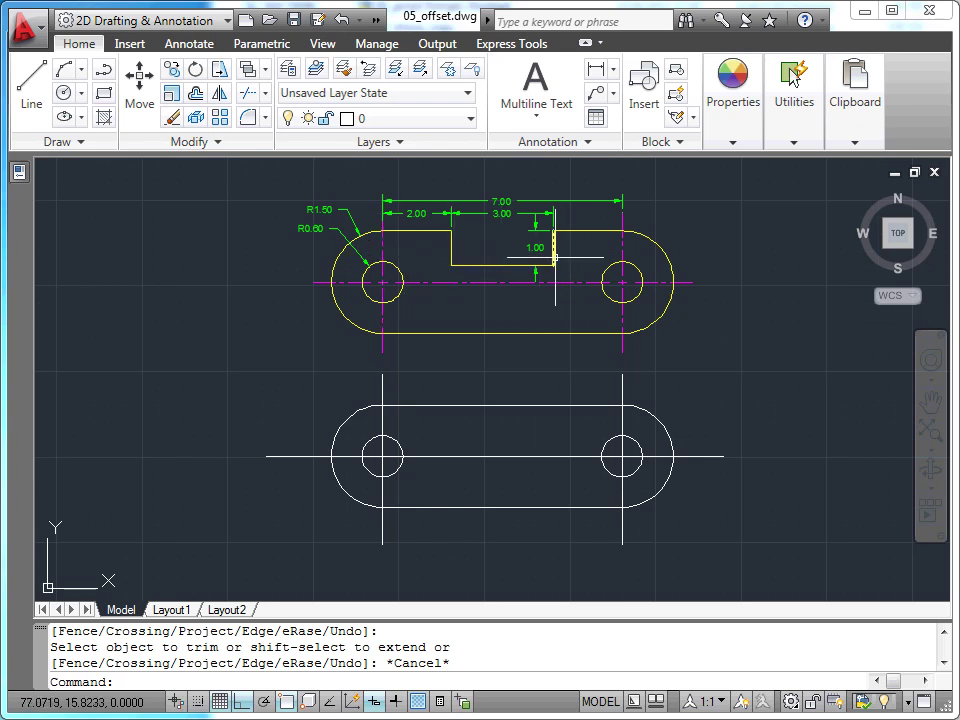
Offset the left vertical centerline 2 units right as the notch's left side.
{"action": "left_click", "coordinate": [195, 93]}
{"action": "type", "text": "2"}
{"action": "key", "text": "Return"}
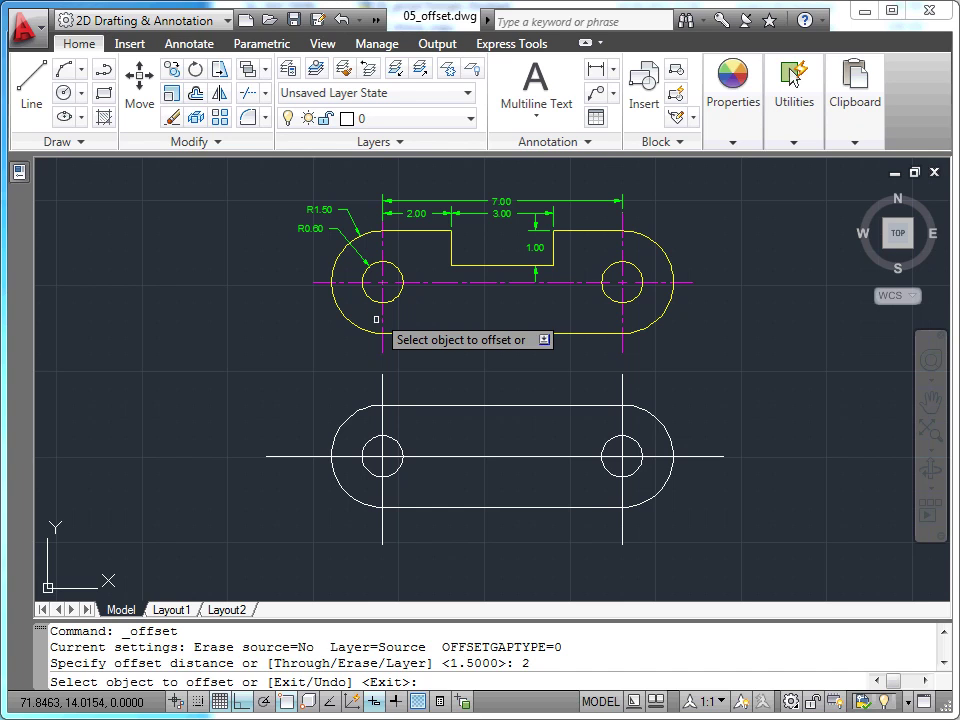
{"action": "left_click", "coordinate": [382, 386]}
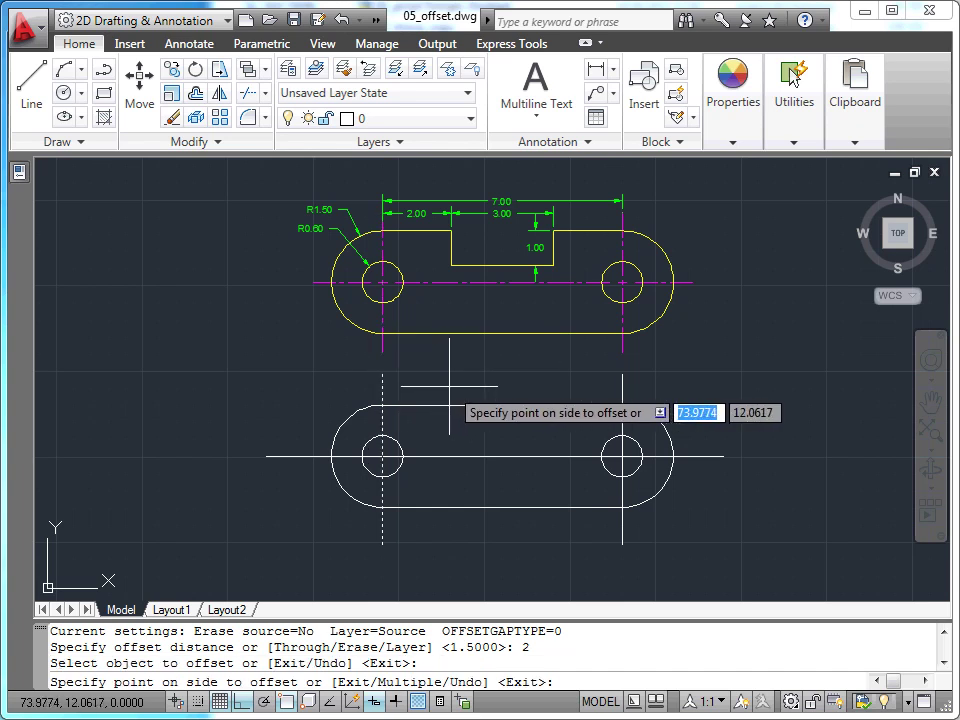
{"action": "left_click", "coordinate": [449, 386]}
{"action": "key", "text": "Escape"}
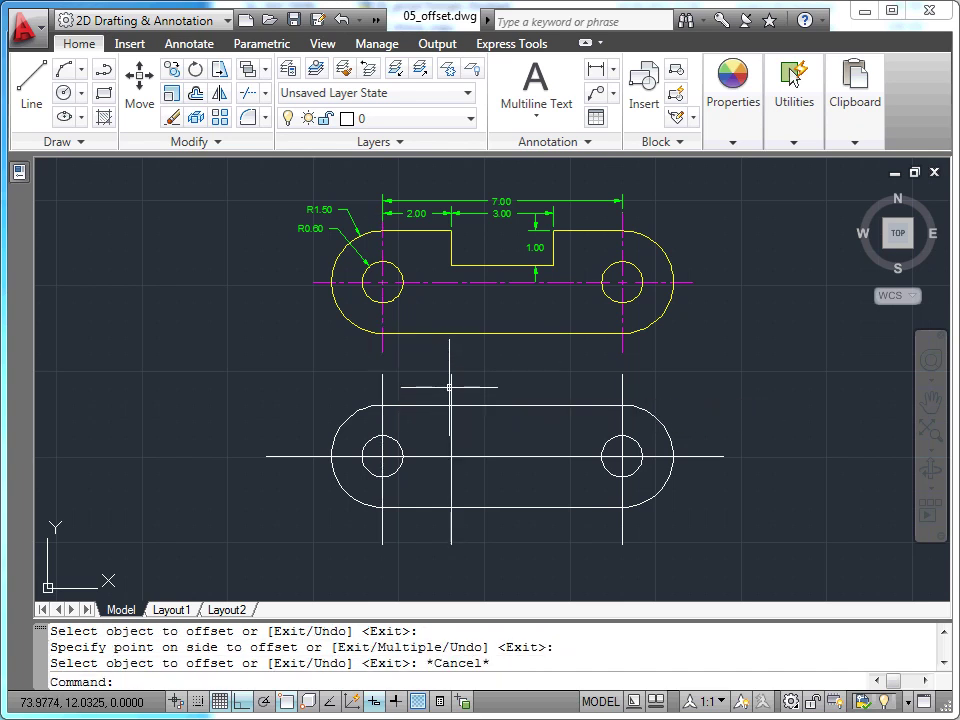
Offset that notch line 3 units right for the notch's right side.
{"action": "key", "text": "Return"}
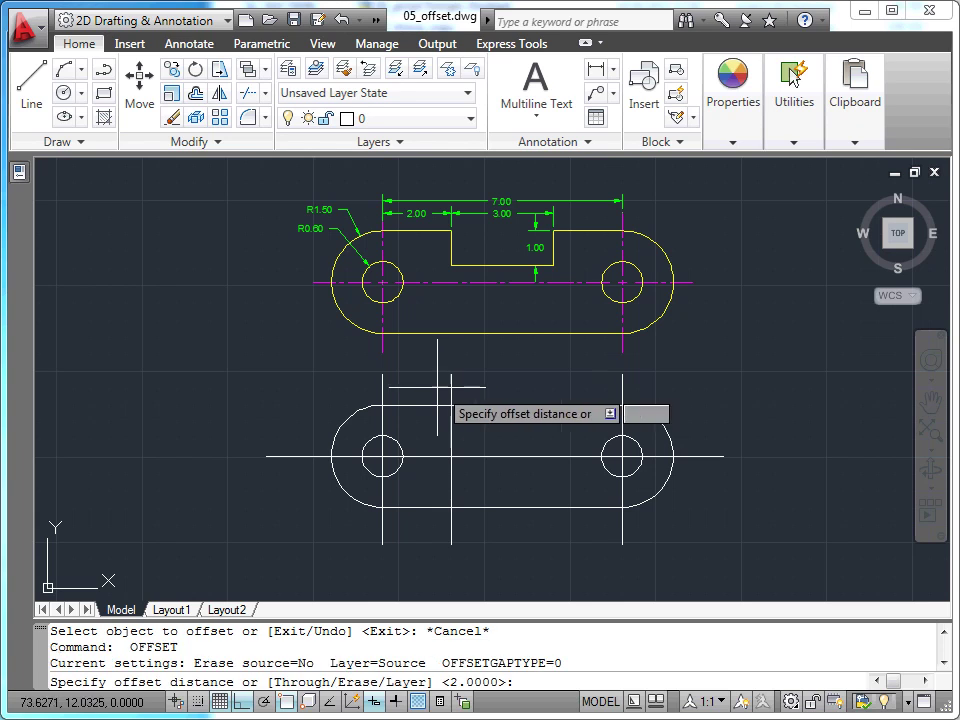
{"action": "type", "text": "3"}
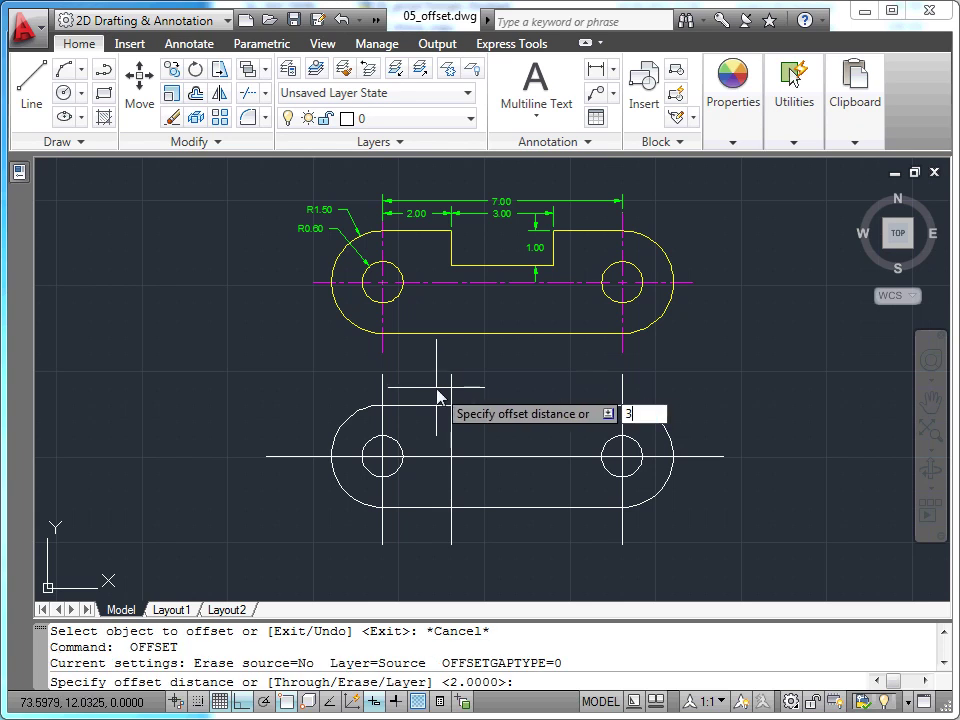
{"action": "key", "text": "Return"}
{"action": "left_click", "coordinate": [452, 383]}
{"action": "left_click", "coordinate": [535, 393]}
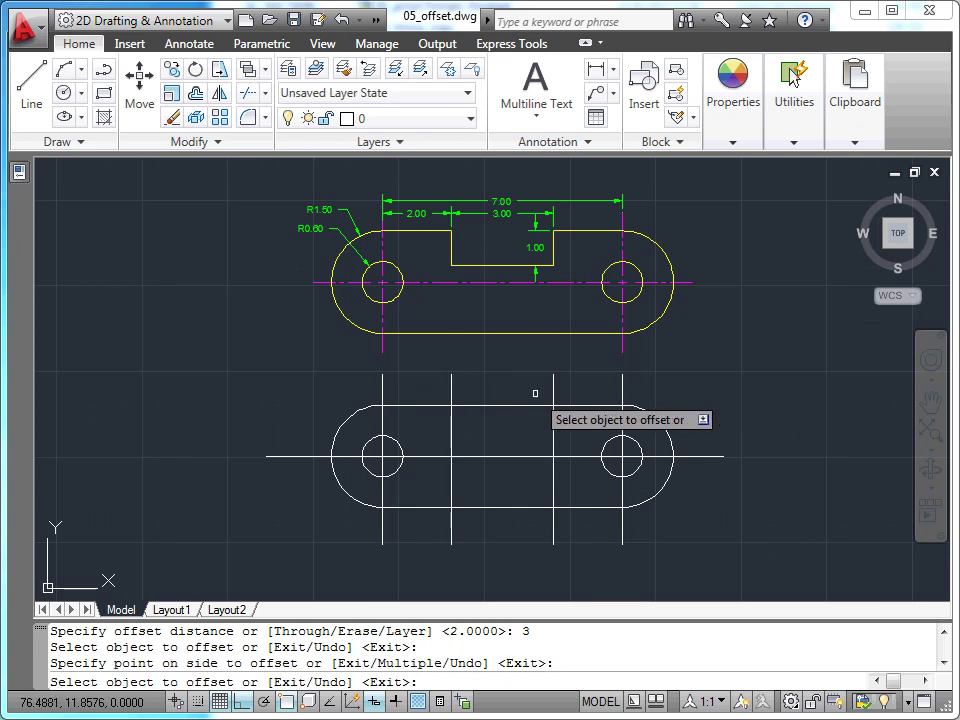
{"action": "key", "text": "Return"}
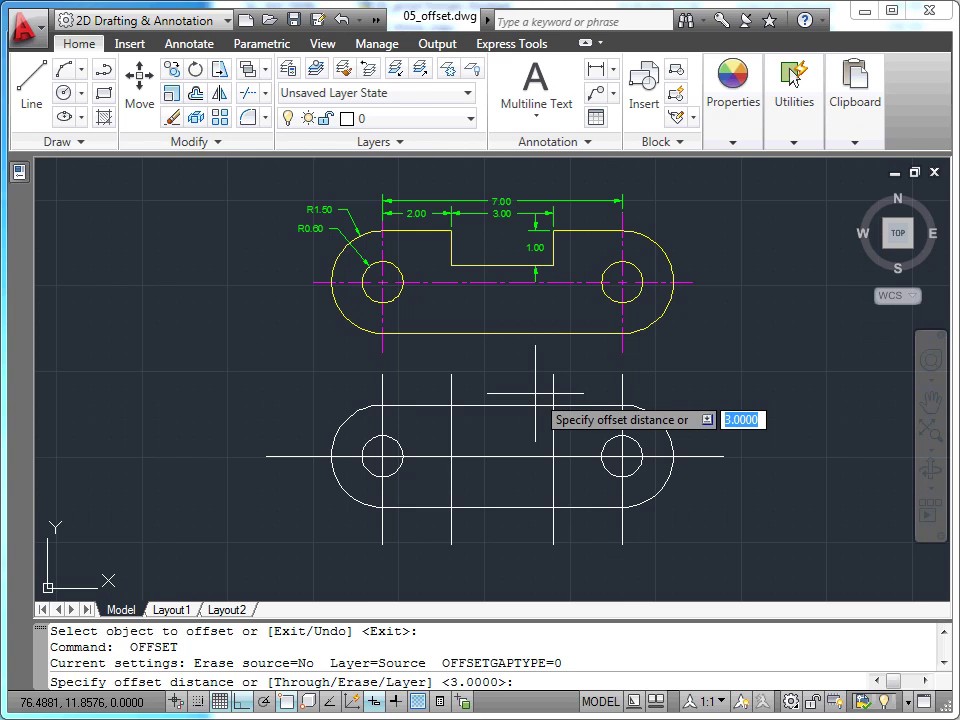
Offset the white link's top edge 1 unit inward as the notch floor.
{"action": "type", "text": "1"}
{"action": "key", "text": "Return"}
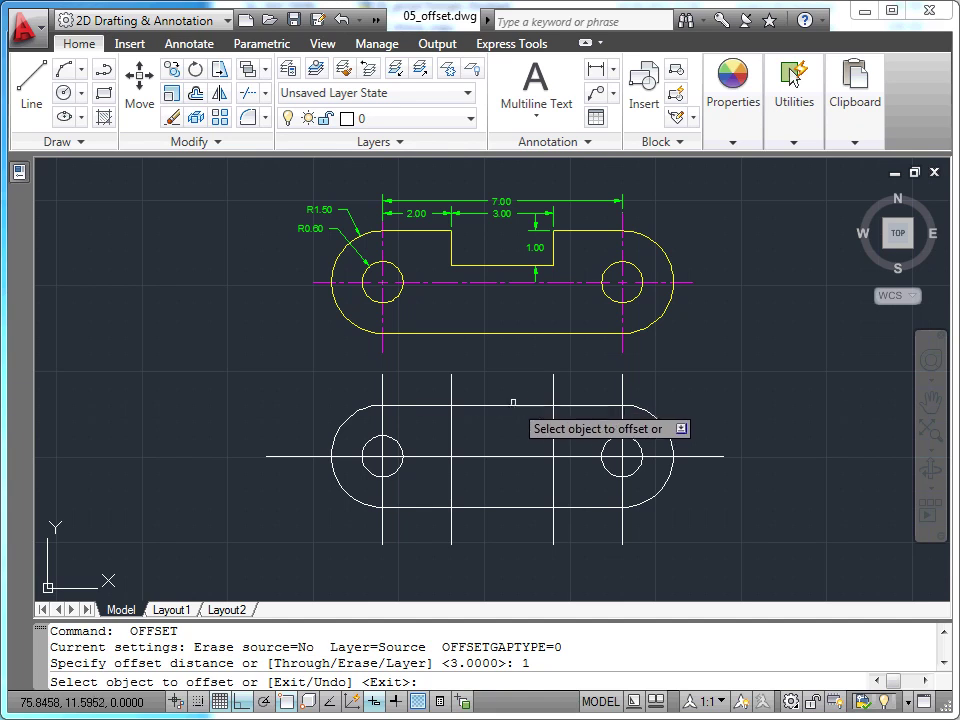
{"action": "left_click", "coordinate": [513, 405]}
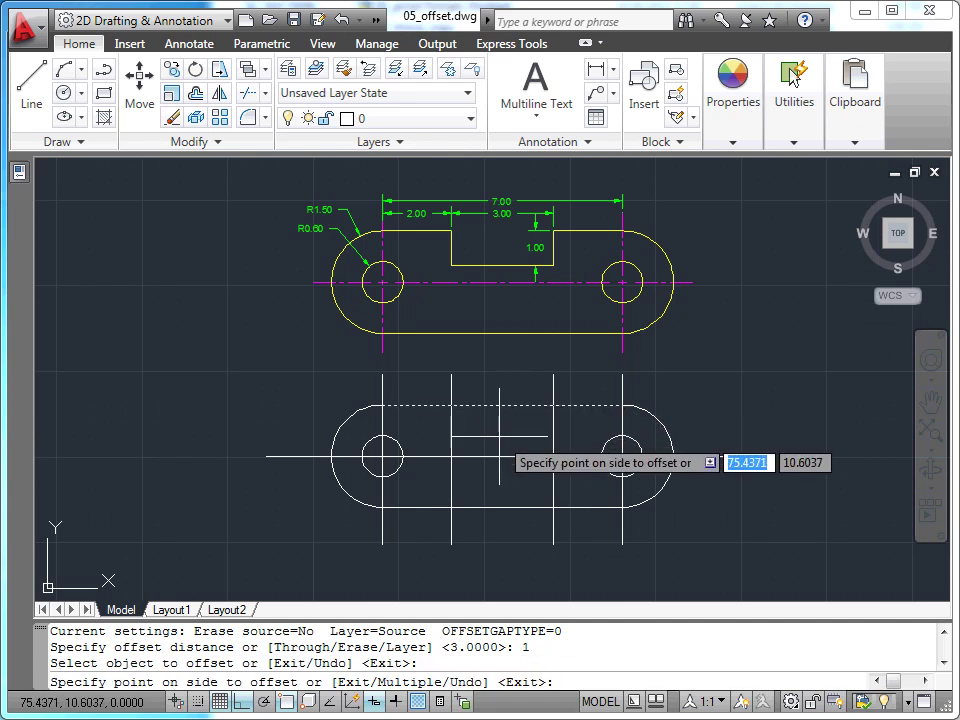
{"action": "left_click", "coordinate": [499, 437]}
{"action": "key", "text": "Escape"}
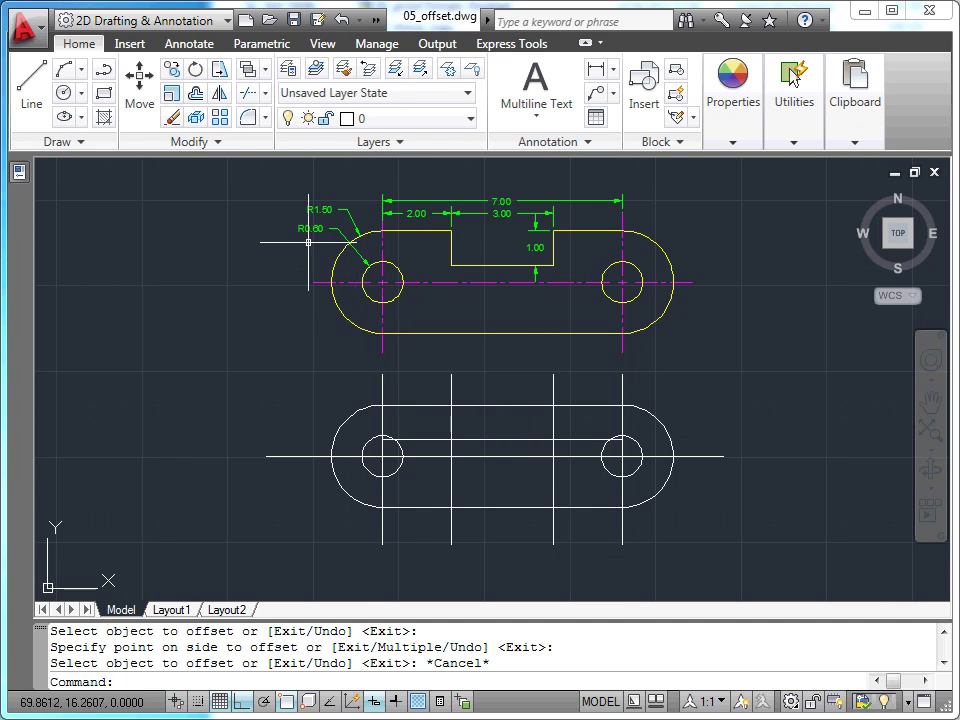
{"action": "left_click", "coordinate": [266, 95]}
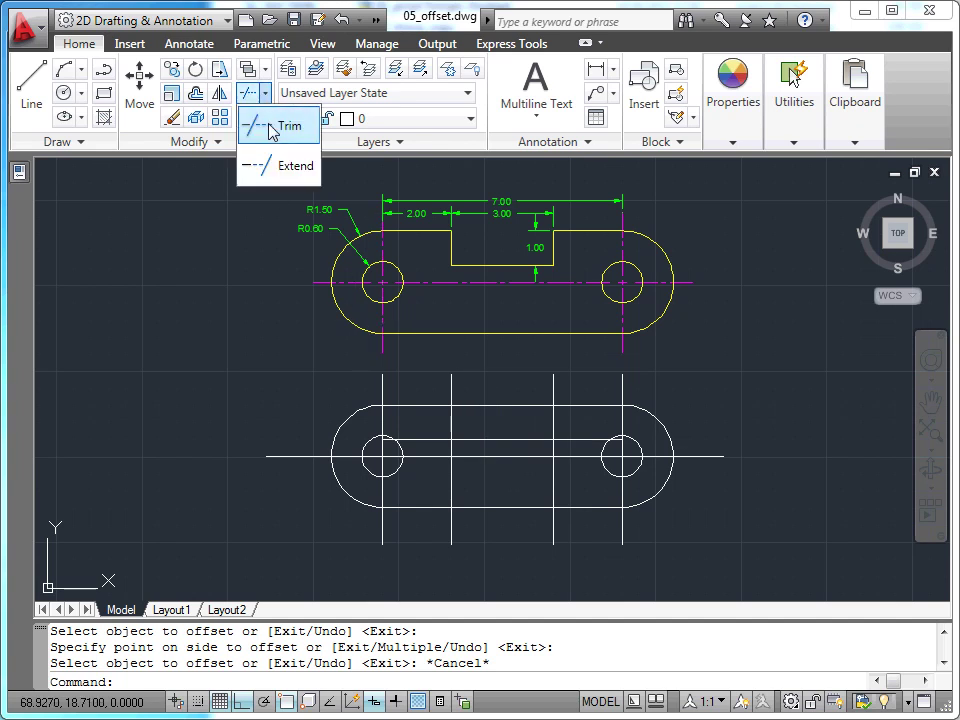
Trim both notch side lines back to between the top edge and the notch floor.
{"action": "left_click", "coordinate": [285, 124]}
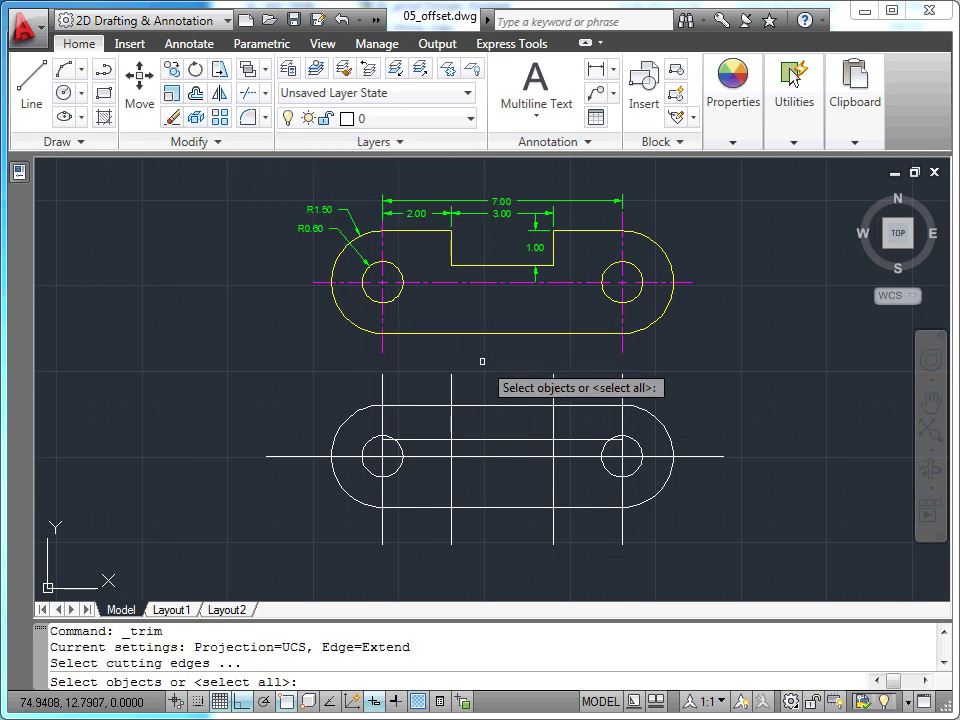
{"action": "left_click", "coordinate": [503, 406]}
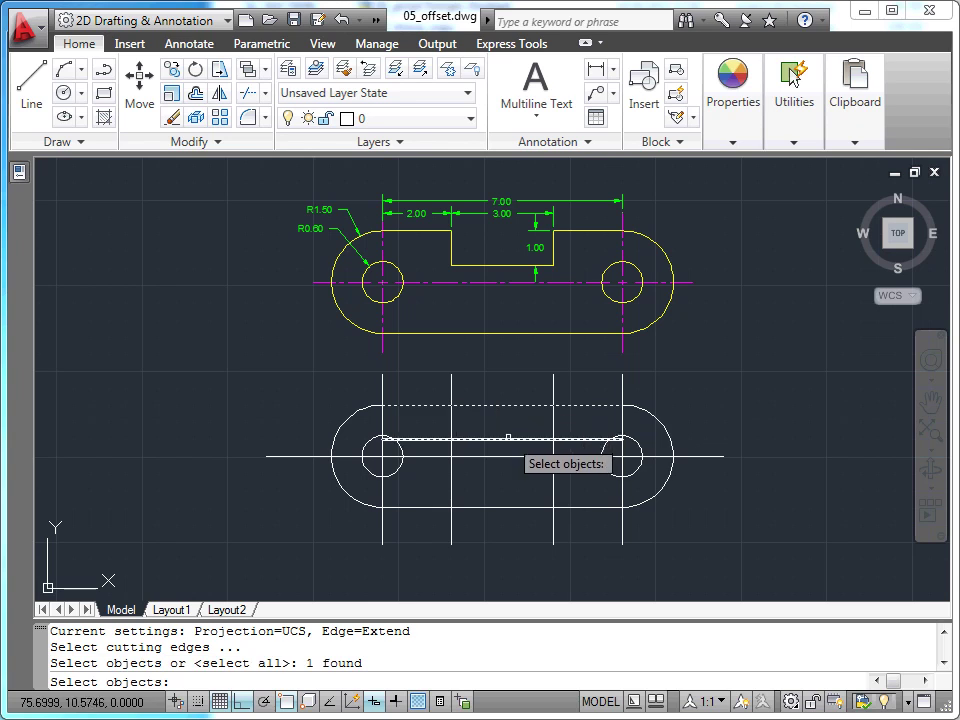
{"action": "left_click", "coordinate": [508, 437]}
{"action": "left_click", "coordinate": [552, 423]}
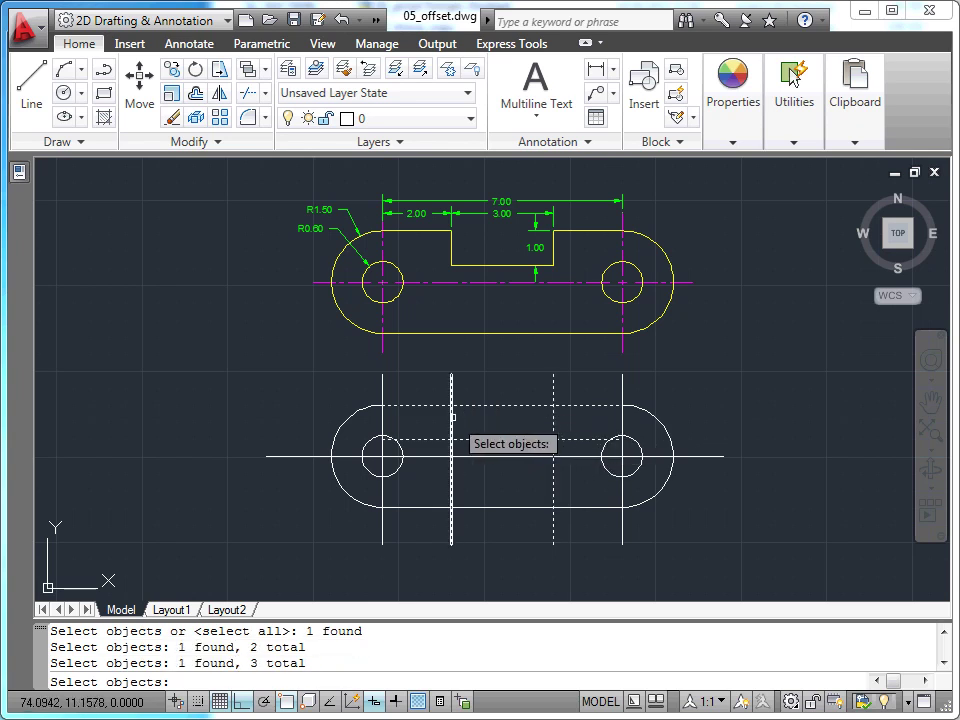
{"action": "left_click", "coordinate": [453, 418]}
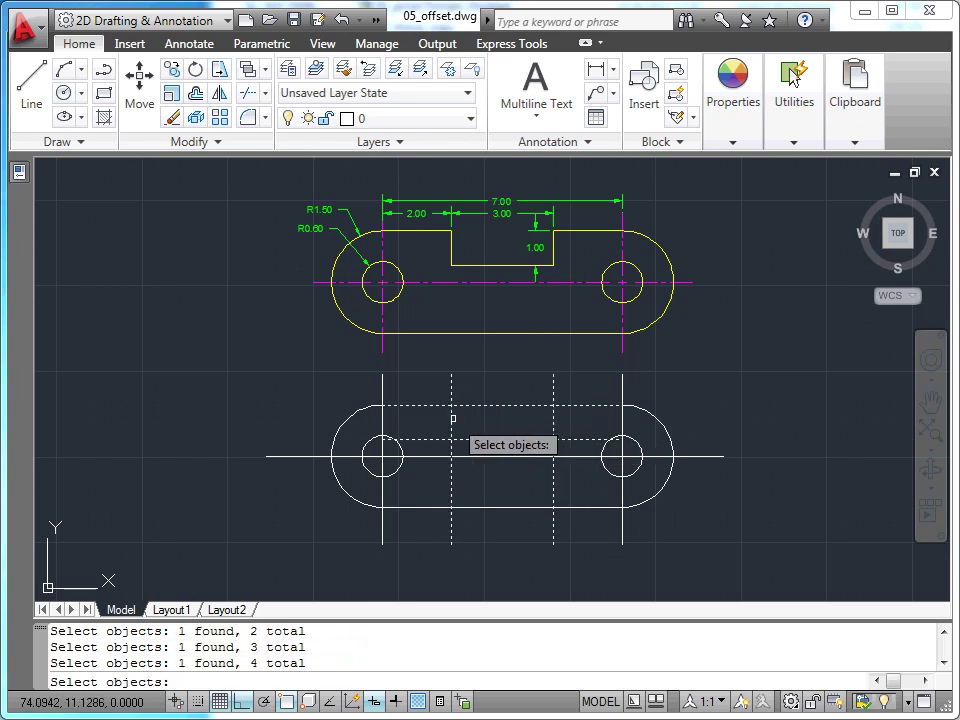
{"action": "key", "text": "Return"}
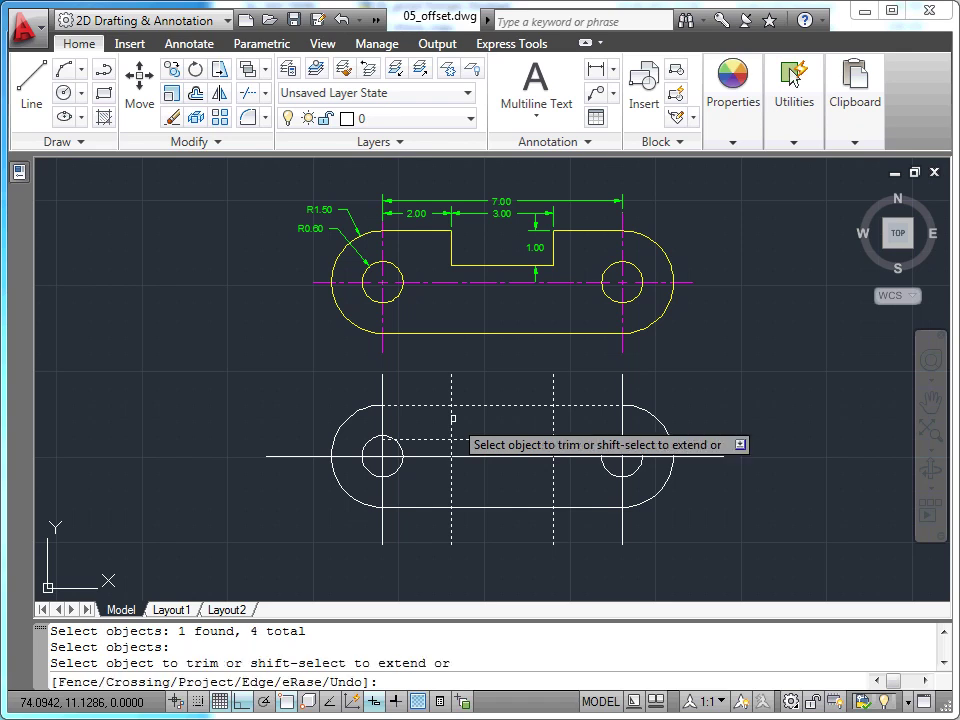
{"action": "left_click", "coordinate": [555, 381]}
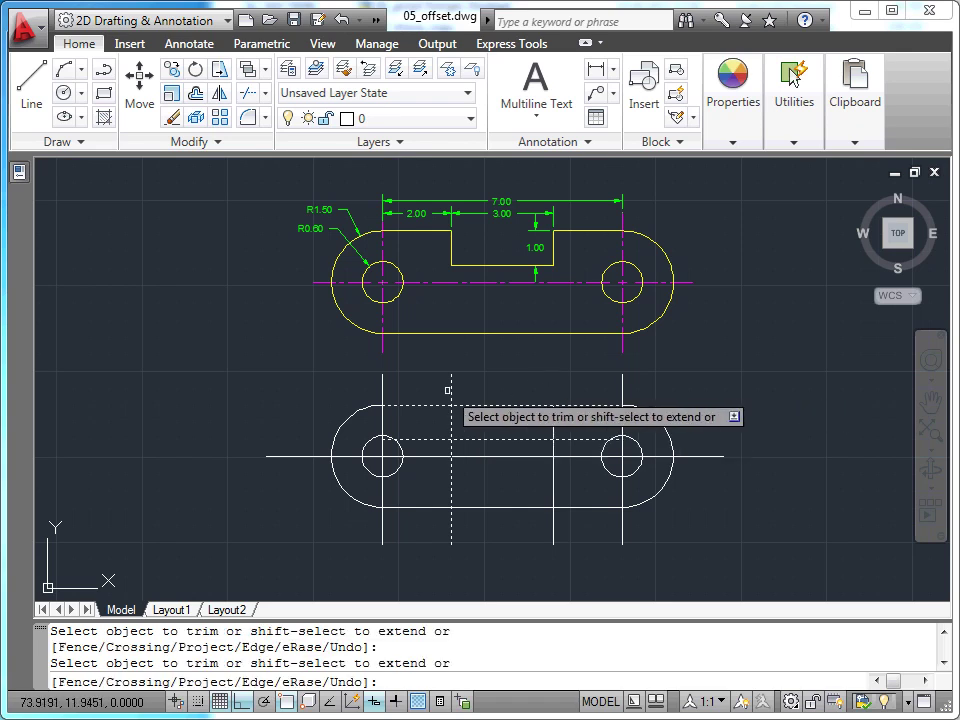
{"action": "left_click", "coordinate": [453, 389]}
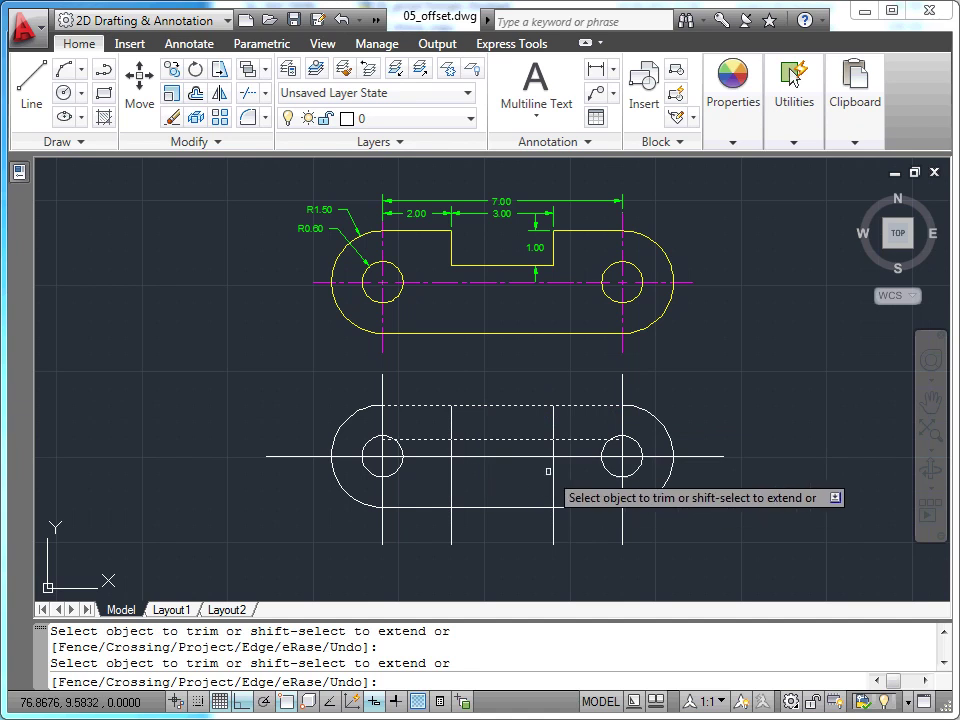
{"action": "left_click", "coordinate": [555, 464]}
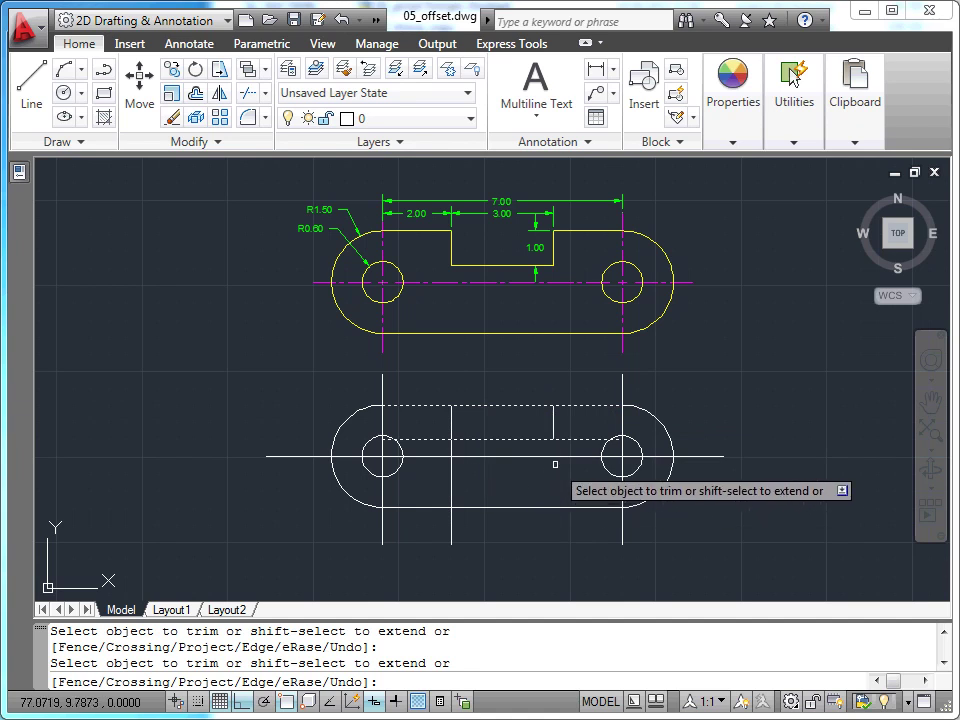
{"action": "left_click", "coordinate": [449, 460]}
Trim the floor line outside the notch and cut the top edge across it, leaving a 3-by-1 notch.
{"action": "left_click", "coordinate": [428, 441]}
{"action": "left_click", "coordinate": [572, 441]}
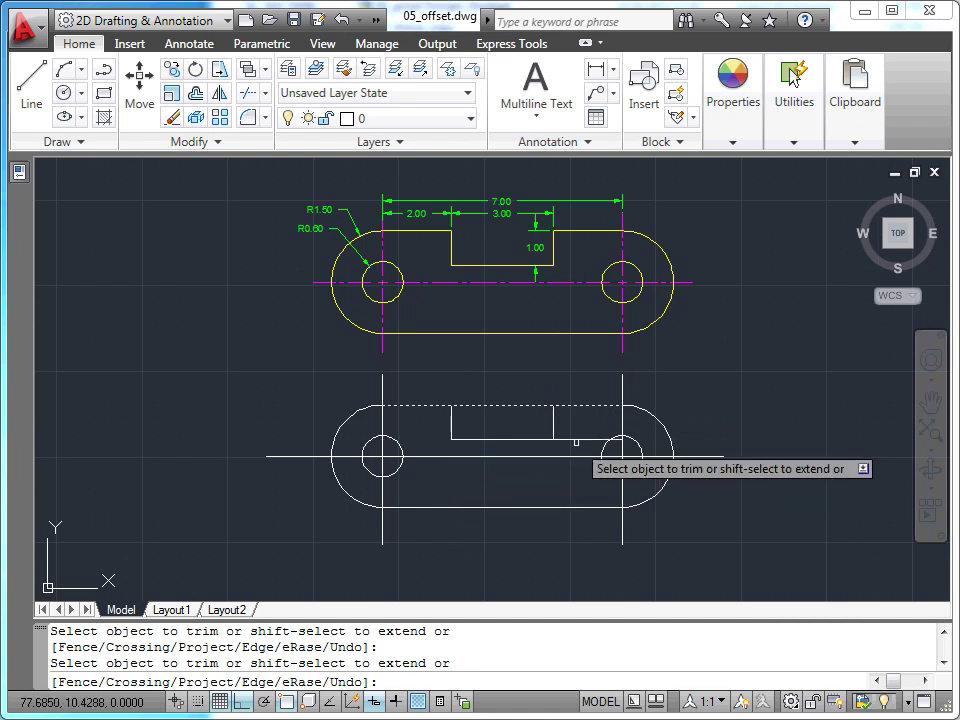
{"action": "left_click", "coordinate": [577, 440]}
{"action": "left_click", "coordinate": [578, 441]}
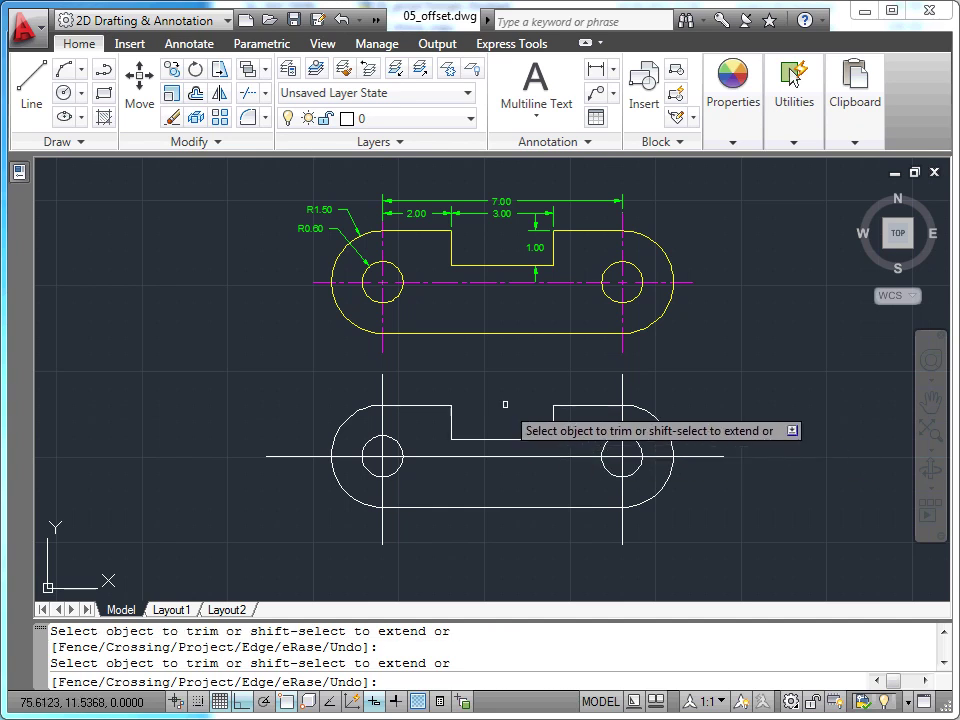
{"action": "left_click", "coordinate": [504, 406]}
{"action": "key", "text": "Escape"}
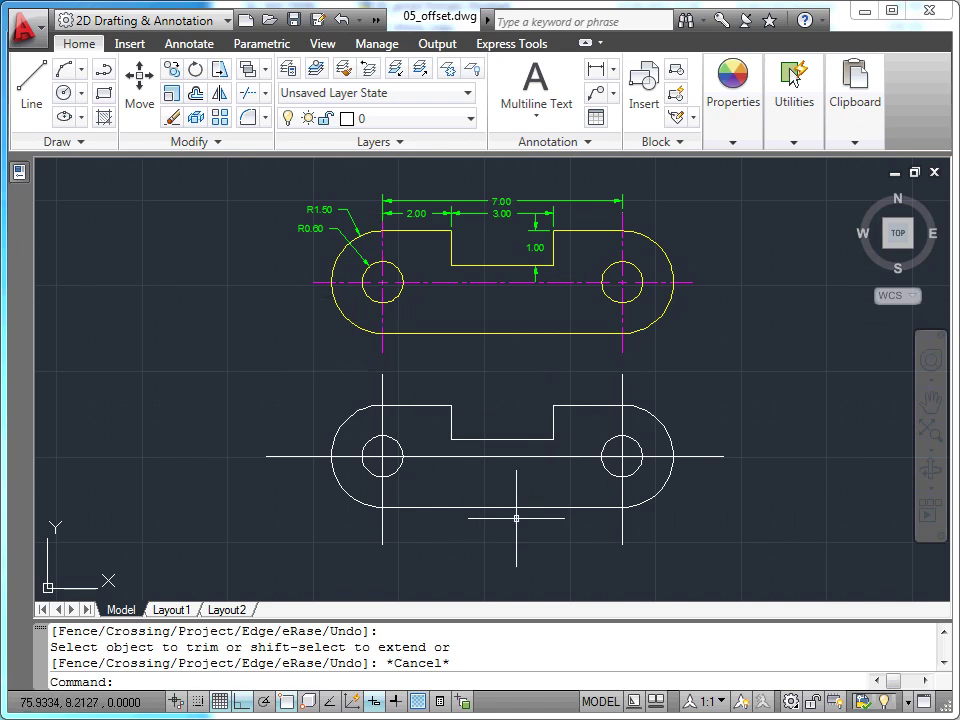
Erase the long horizontal centerline running through both holes of the white link.
{"action": "left_click", "coordinate": [709, 457]}
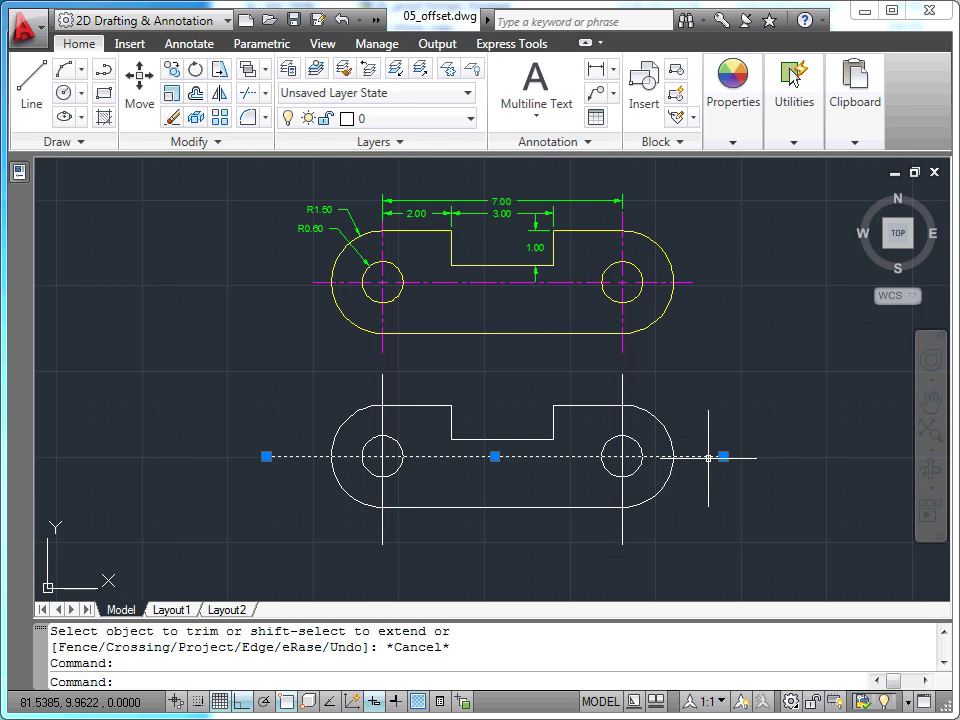
{"action": "key", "text": "Delete"}
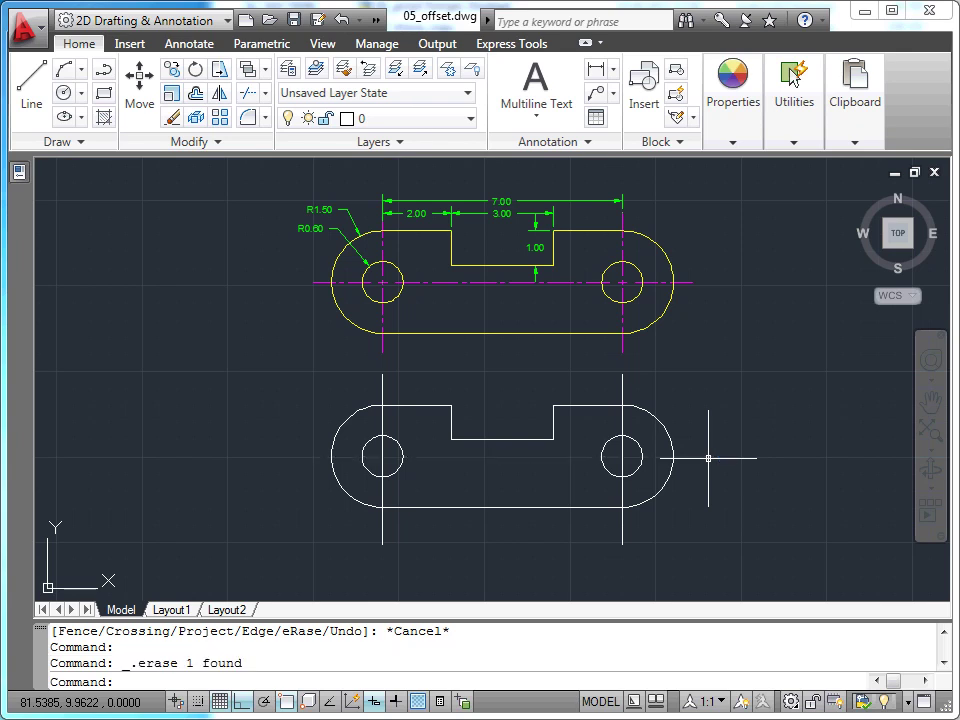